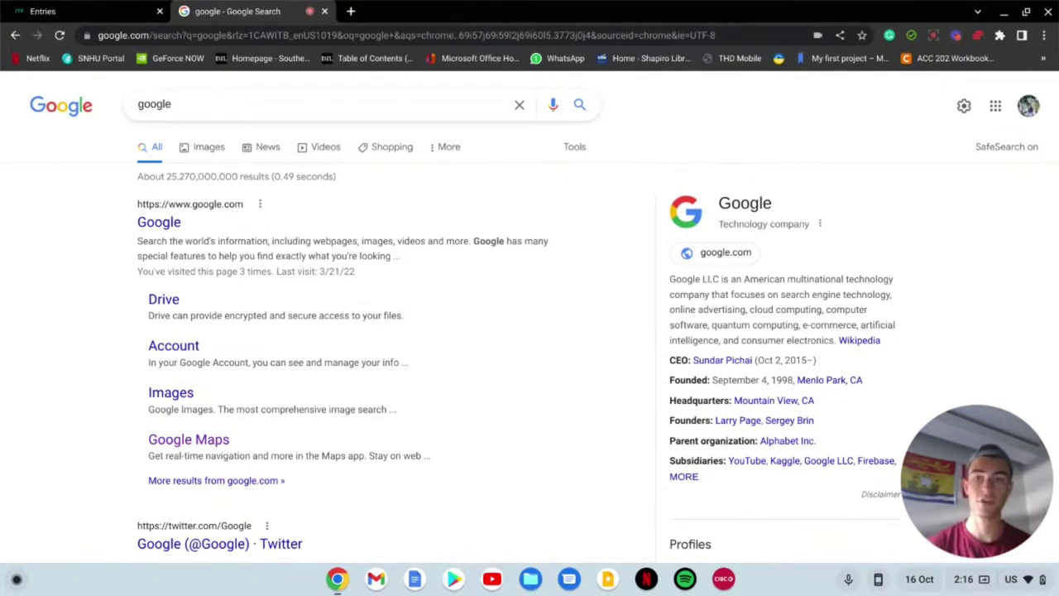
Step: Load itftennis.com in place of the Google results
{"action": "left_click", "coordinate": [545, 27]}
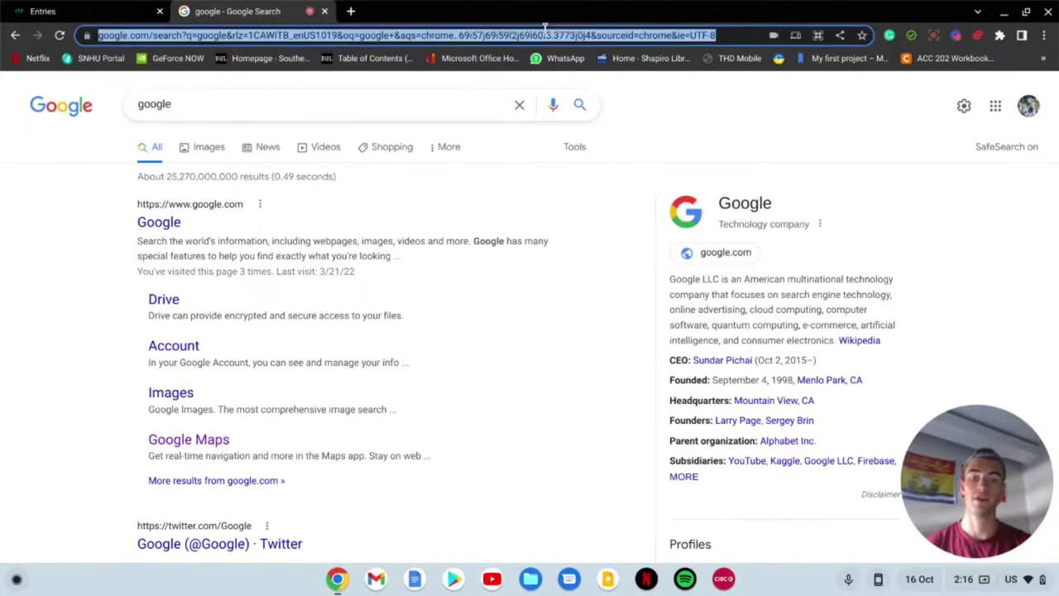
{"action": "type", "text": "itftennis.com"}
{"action": "key", "text": "Return"}
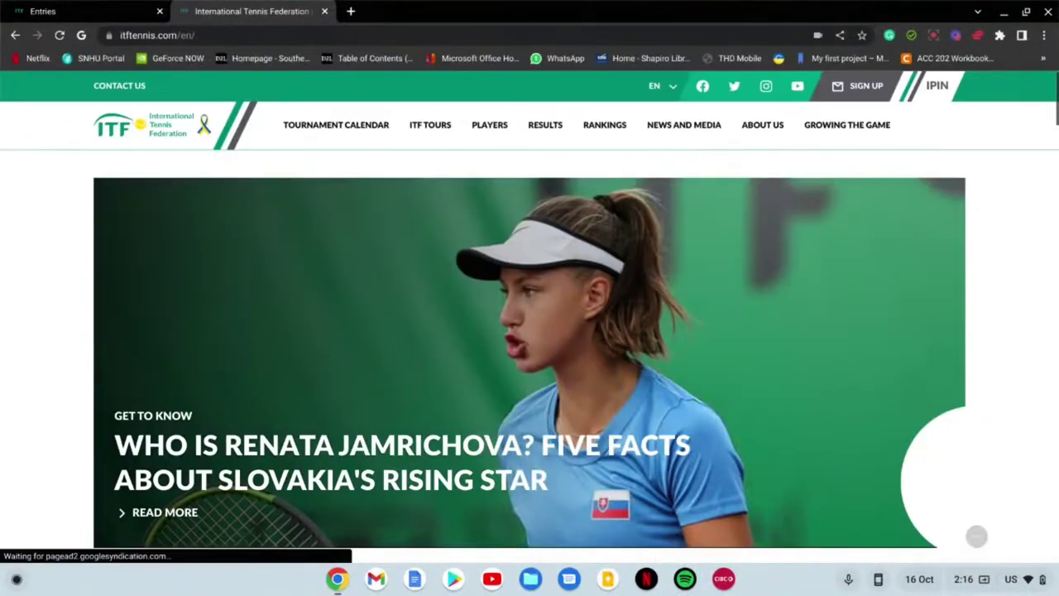
Step: Look over the Tournament Calendar, ITF Tours and Rankings menus on the ITF home page
{"action": "mouse_move", "coordinate": [289, 114]}
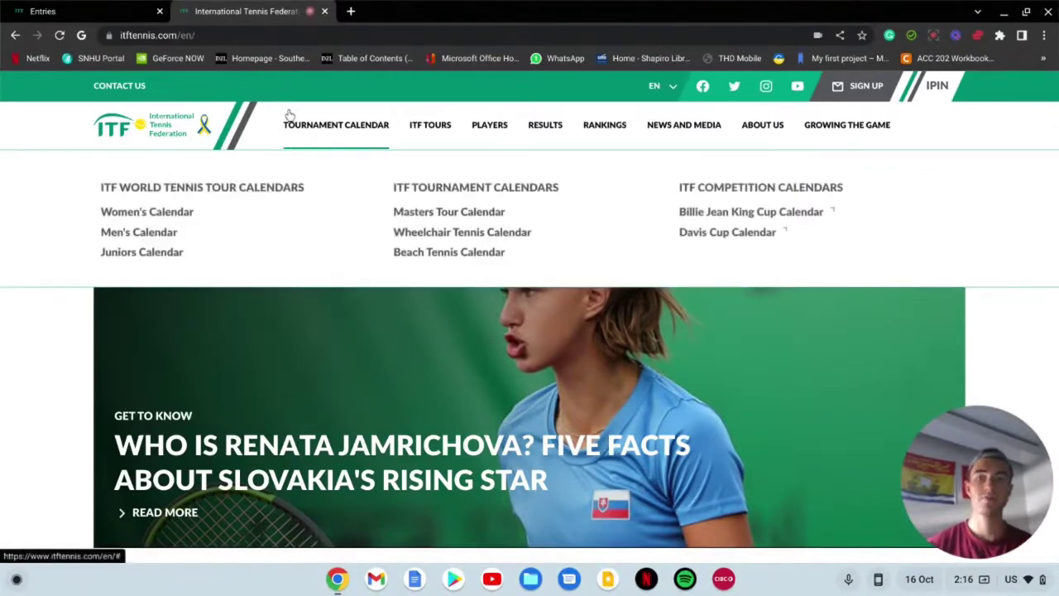
{"action": "mouse_move", "coordinate": [334, 128]}
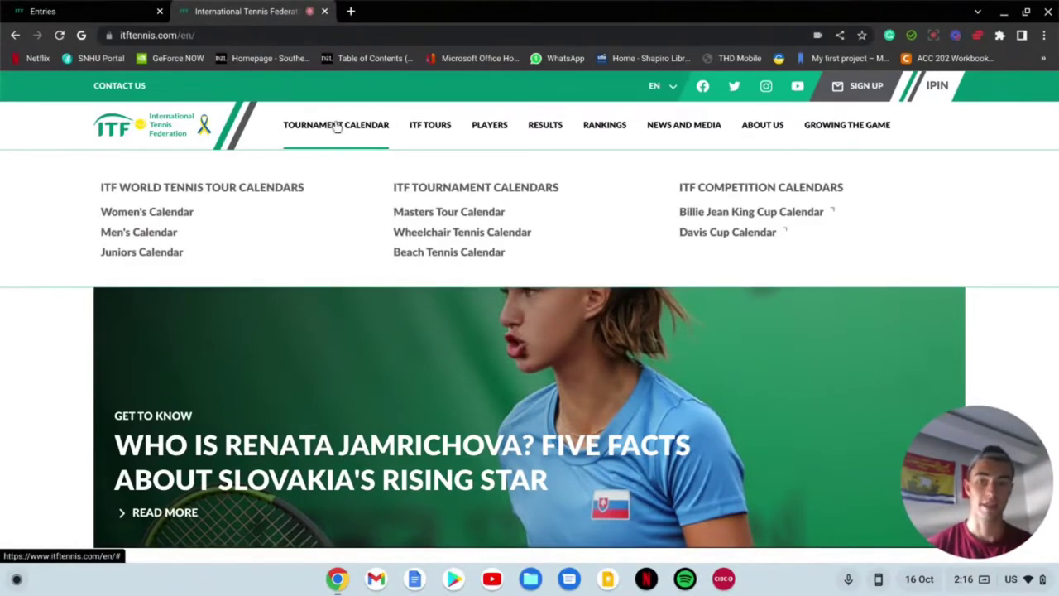
{"action": "mouse_move", "coordinate": [449, 130]}
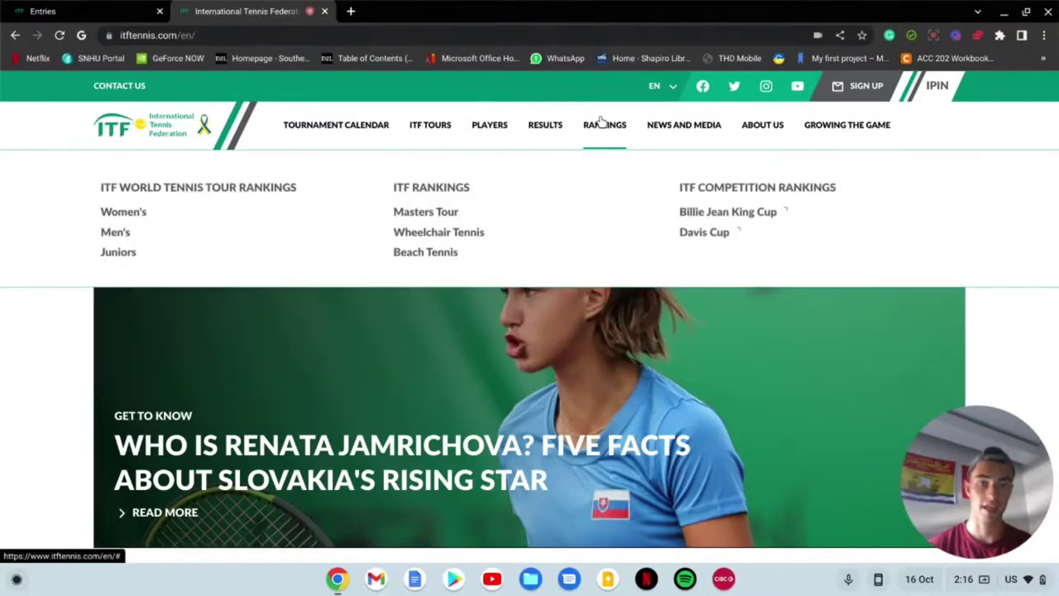
{"action": "scroll", "coordinate": [583, 331], "scroll_direction": "down", "scroll_amount": 3}
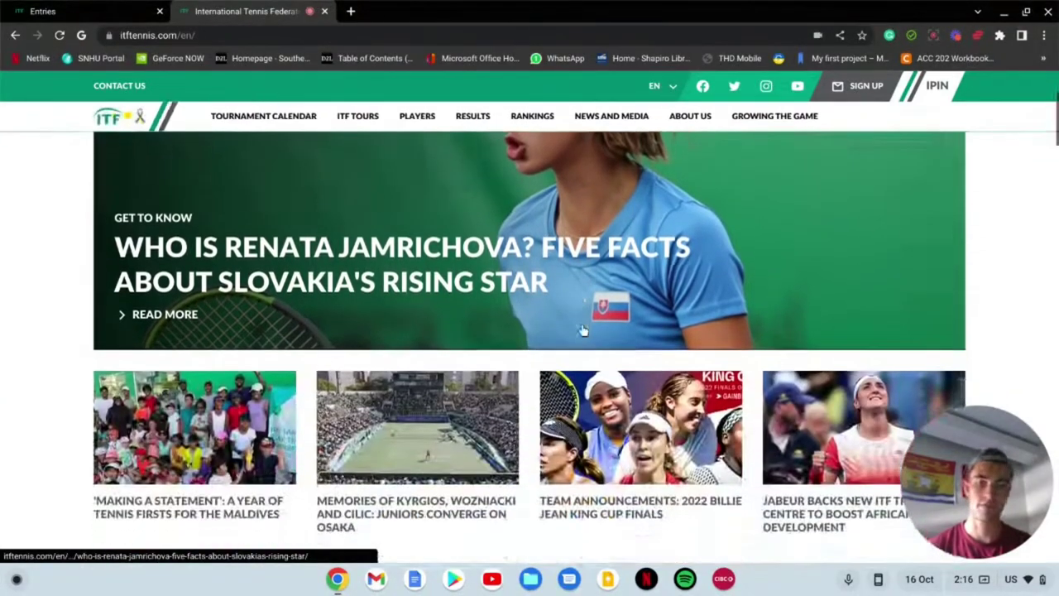
{"action": "scroll", "coordinate": [583, 331], "scroll_direction": "up", "scroll_amount": 3}
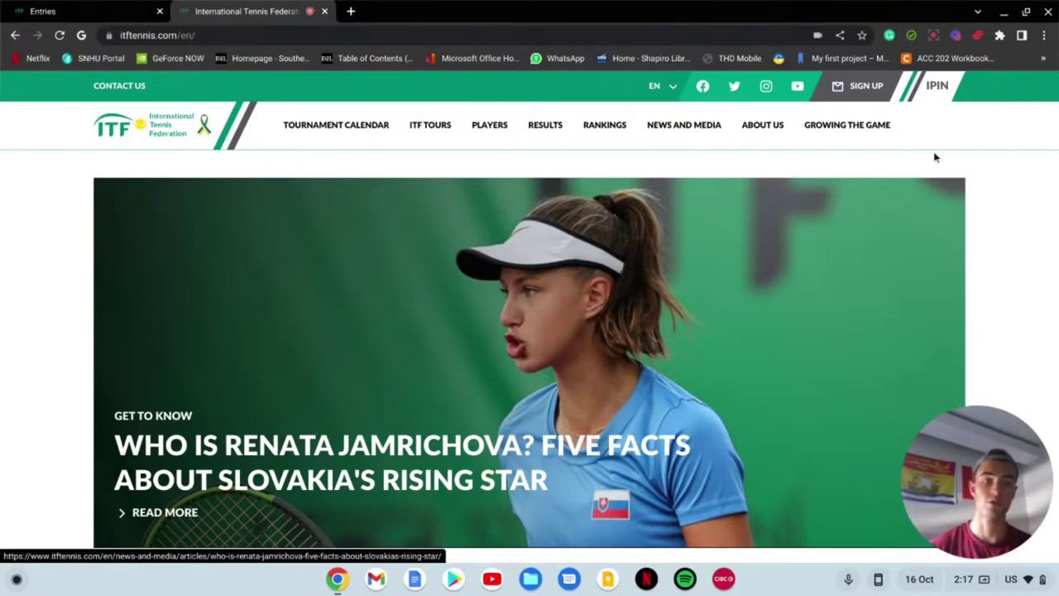
Step: Open the IPIN information page and scroll down through its FAQ
{"action": "left_click", "coordinate": [931, 89]}
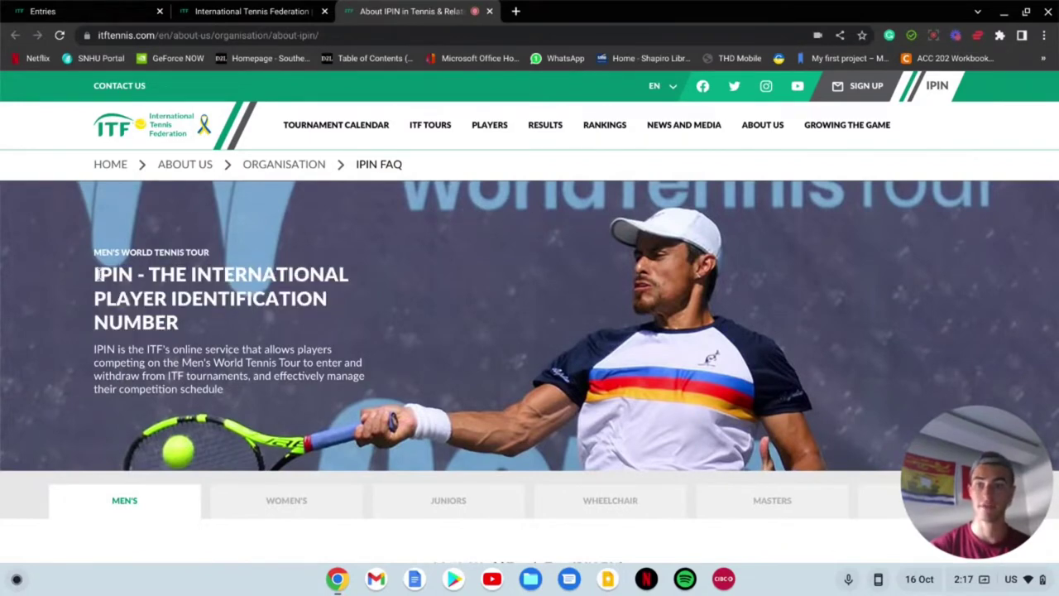
{"action": "scroll", "coordinate": [405, 303], "scroll_direction": "down", "scroll_amount": 3}
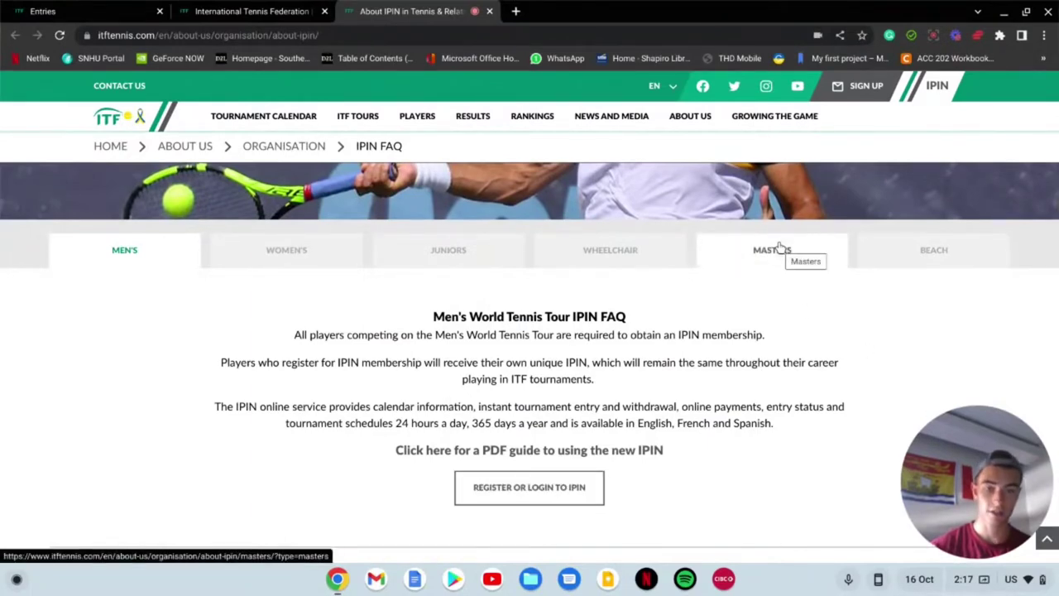
{"action": "scroll", "coordinate": [777, 247], "scroll_direction": "down", "scroll_amount": 1}
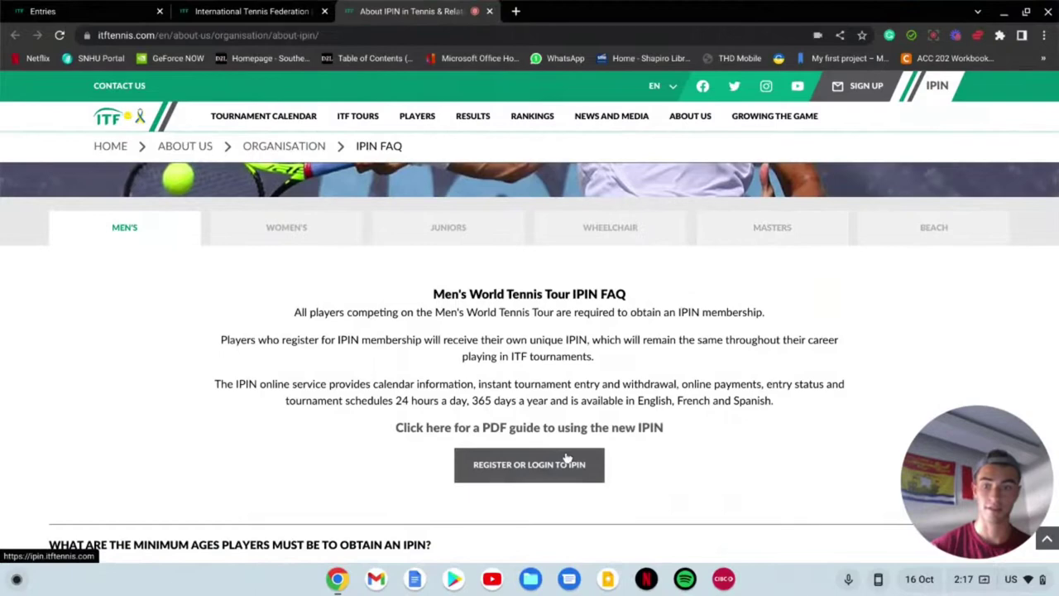
{"action": "scroll", "coordinate": [561, 464], "scroll_direction": "down", "scroll_amount": 5}
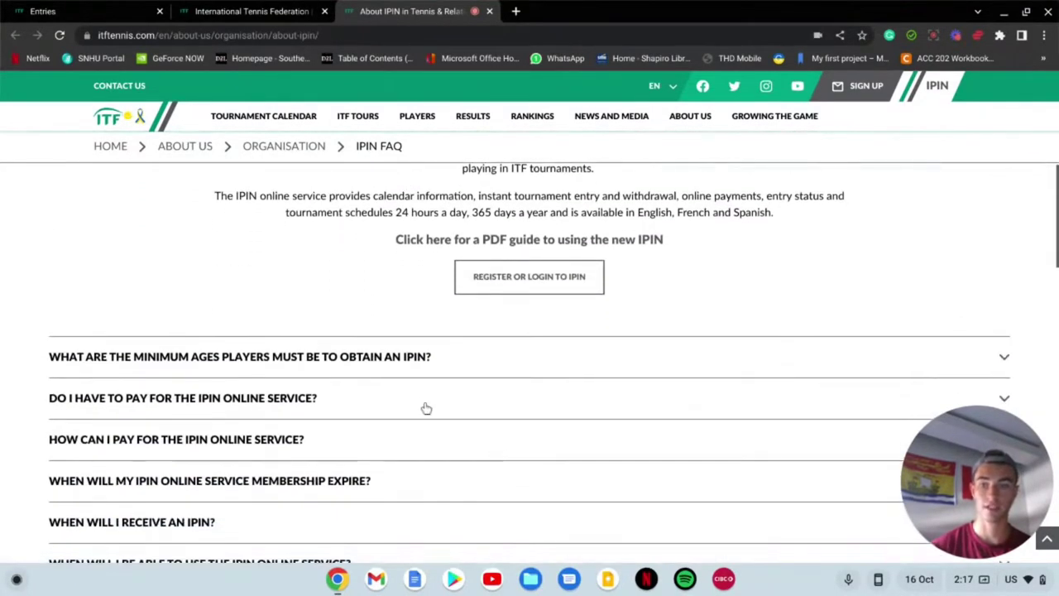
Step: Collapse the minimum-age answer and check the IPIN membership cost of $65.00 USD
{"action": "left_click", "coordinate": [273, 367]}
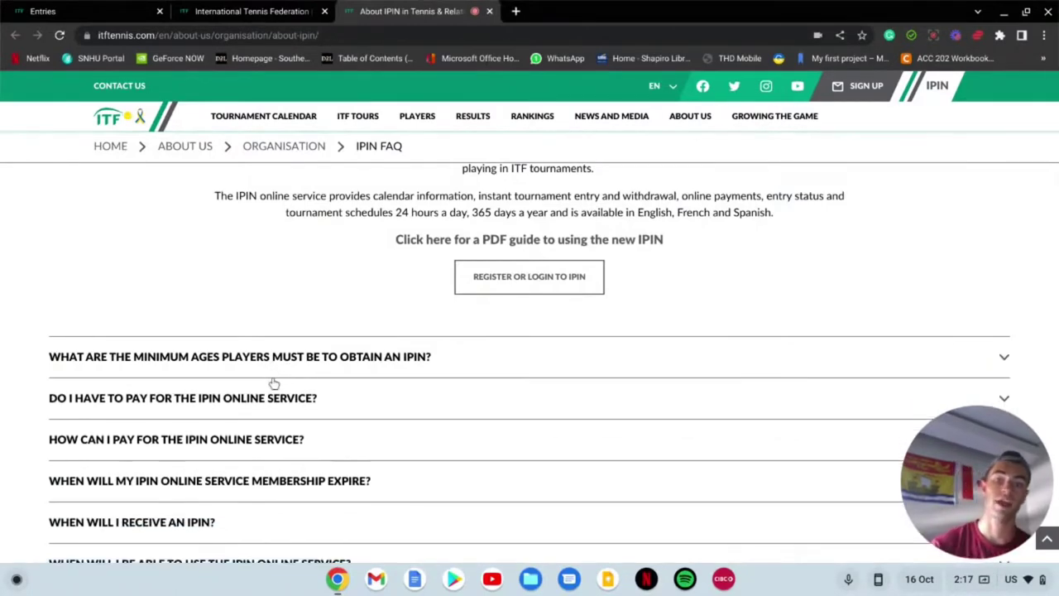
{"action": "left_click", "coordinate": [273, 392]}
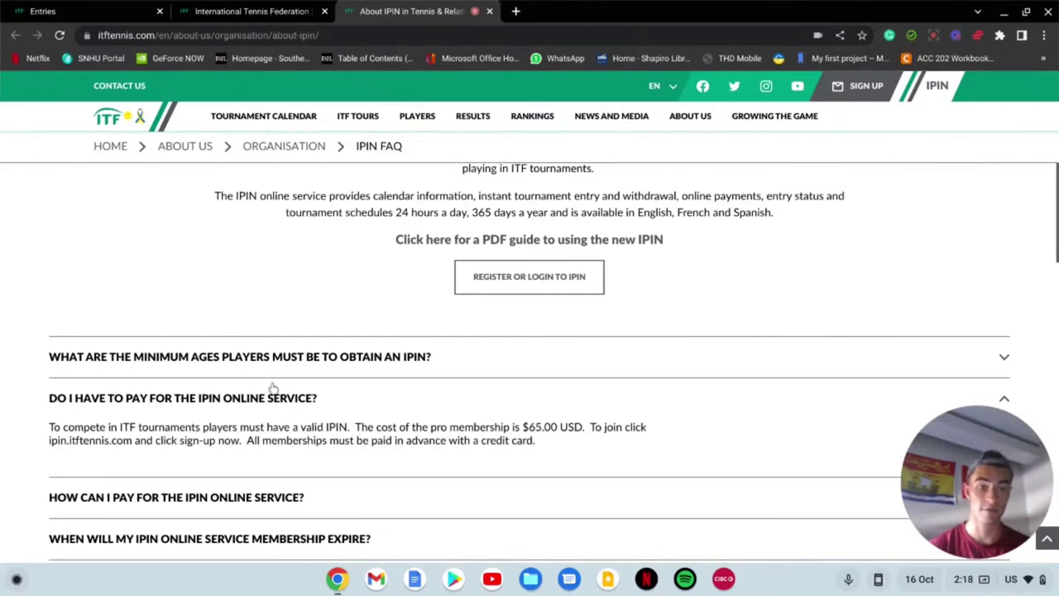
{"action": "left_click", "coordinate": [273, 389]}
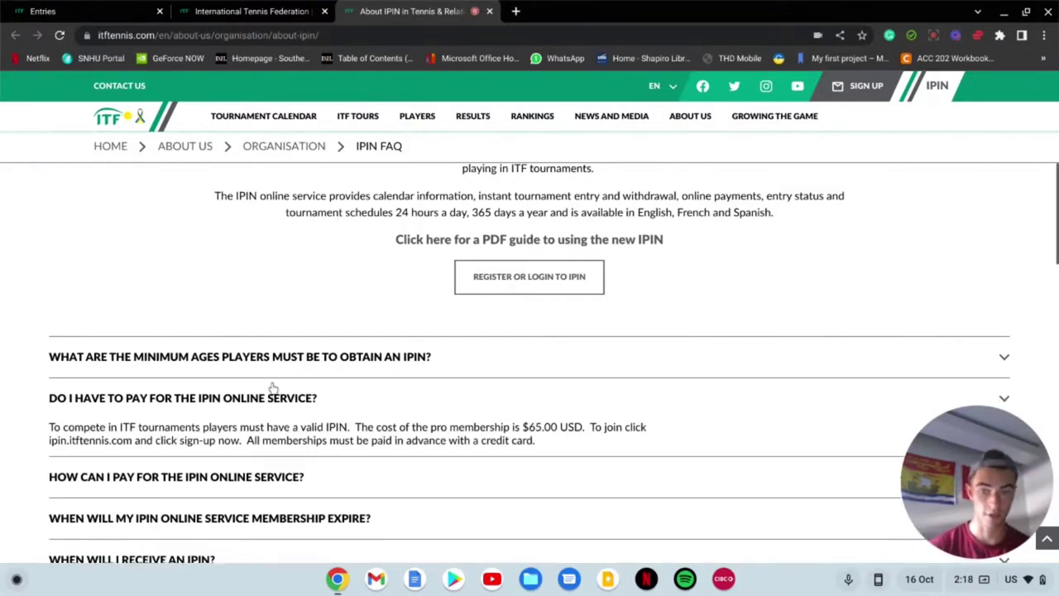
{"action": "scroll", "coordinate": [391, 403], "scroll_direction": "down", "scroll_amount": 3}
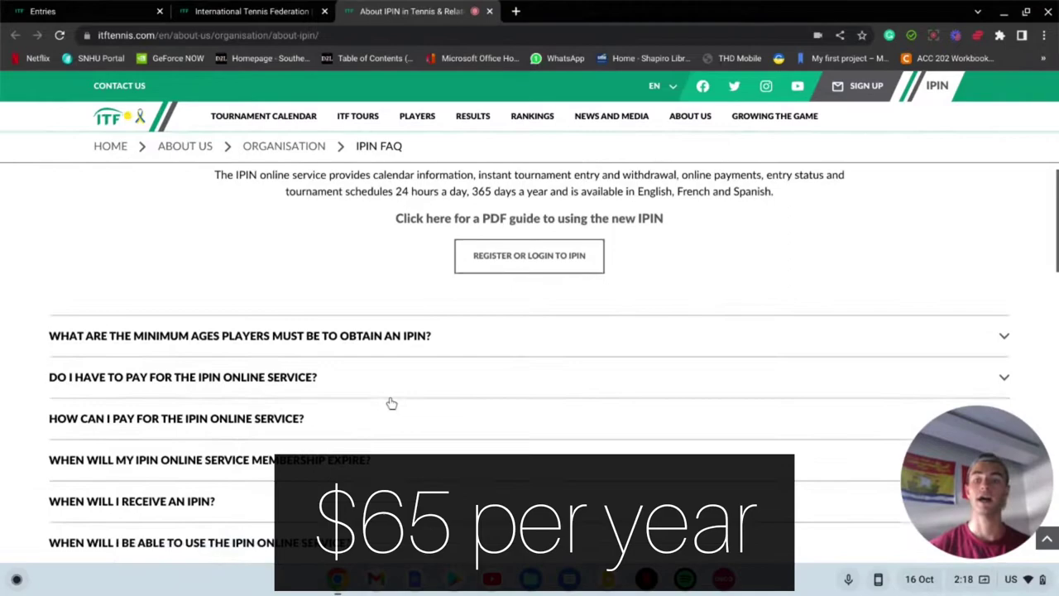
{"action": "scroll", "coordinate": [529, 372], "scroll_direction": "down", "scroll_amount": 5}
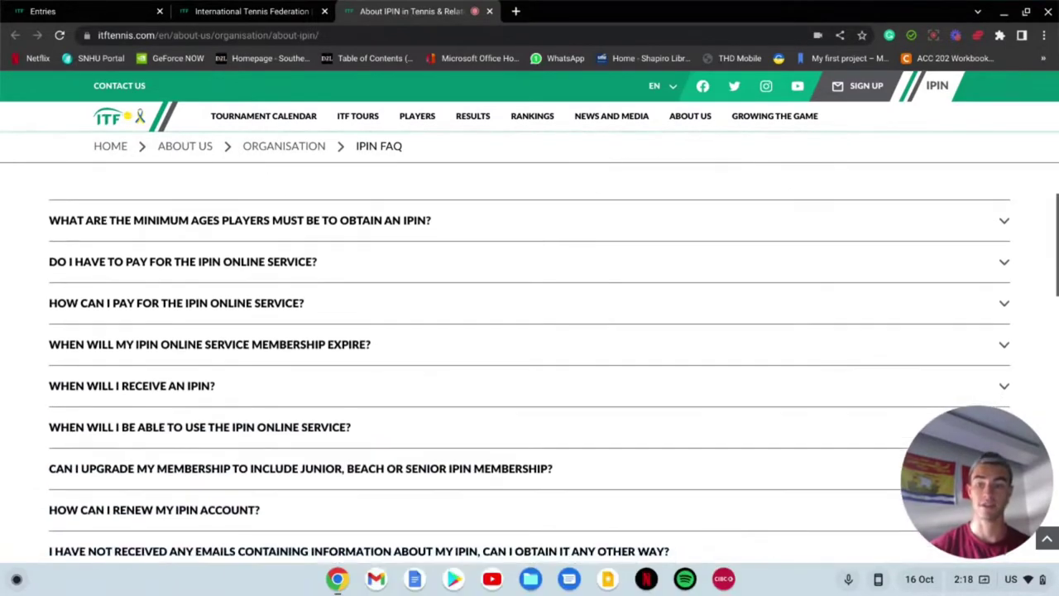
{"action": "scroll", "coordinate": [529, 355], "scroll_direction": "up", "scroll_amount": 7}
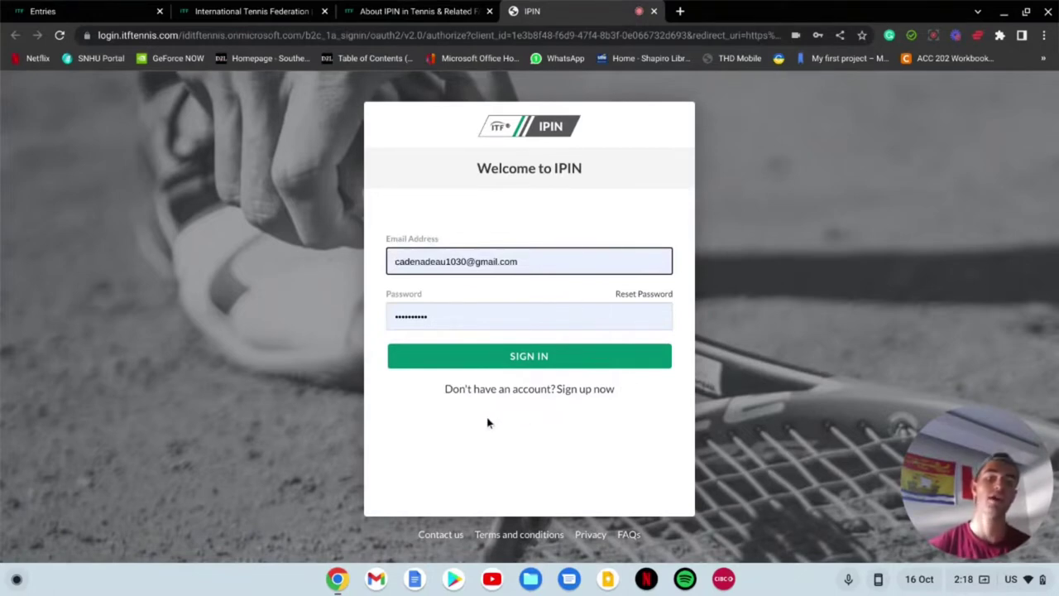
Step: Start registering a new IPIN account from the Sign up now link
{"action": "left_click", "coordinate": [576, 396]}
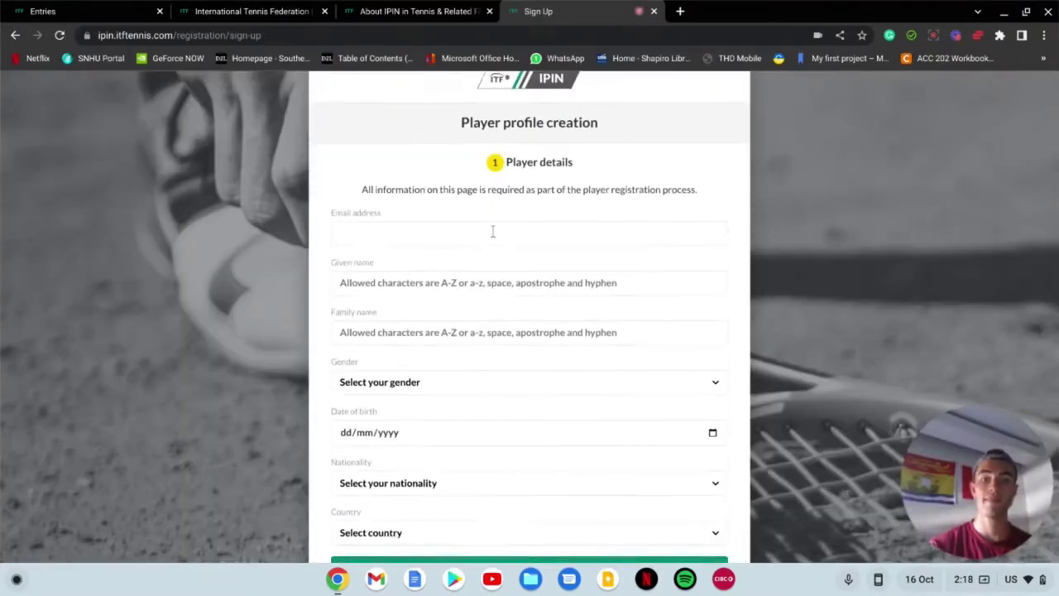
{"action": "scroll", "coordinate": [530, 315], "scroll_direction": "down", "scroll_amount": 1}
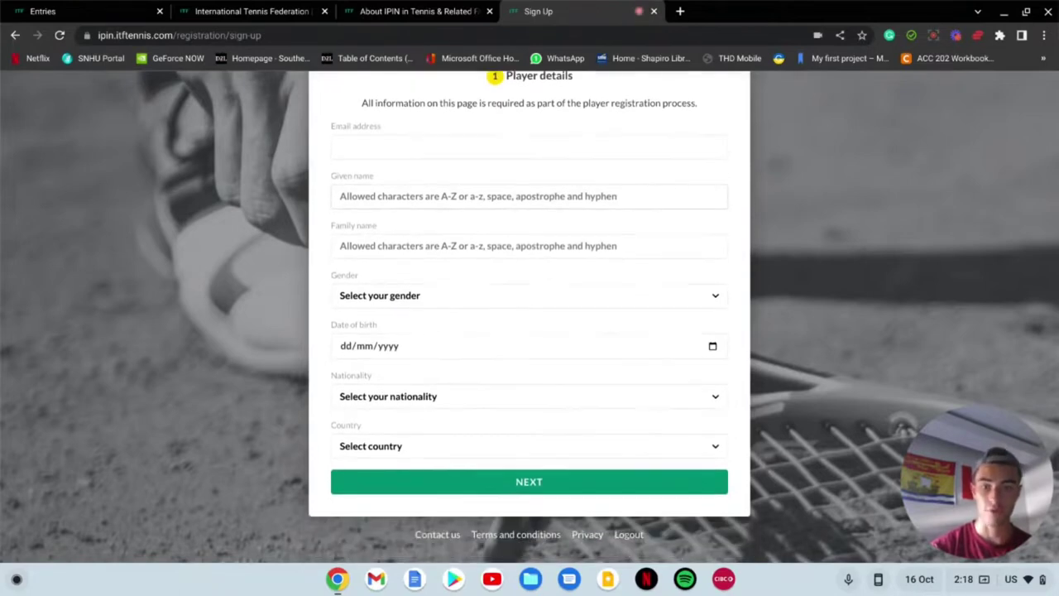
Step: Enter the player's e-mail address in the profile form
{"action": "left_click", "coordinate": [421, 146]}
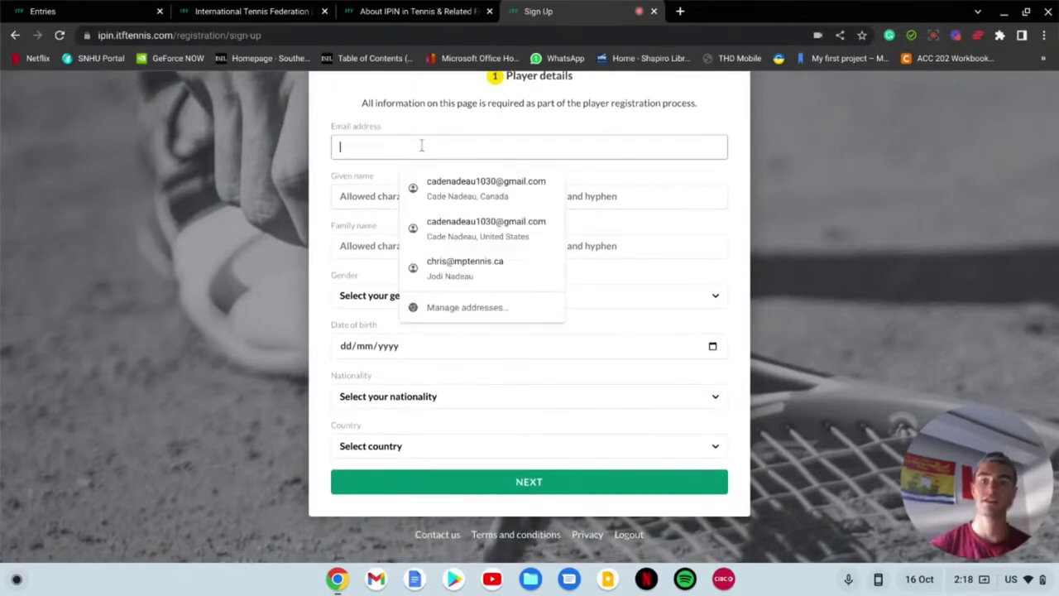
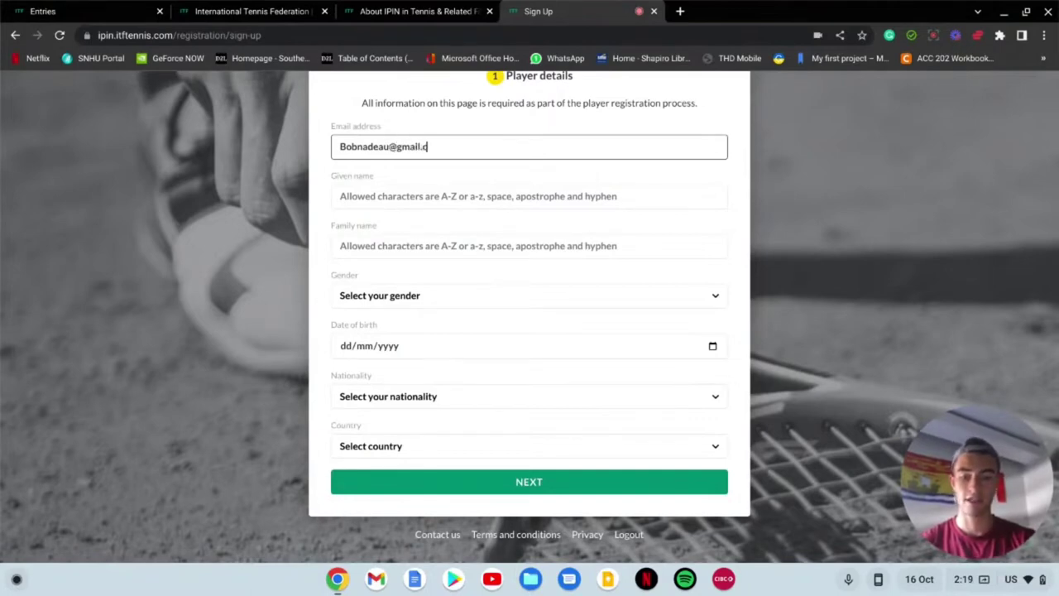
Step: Fill in the given and family names, accepting the autofill that also sets Canada as country
{"action": "left_click", "coordinate": [391, 200]}
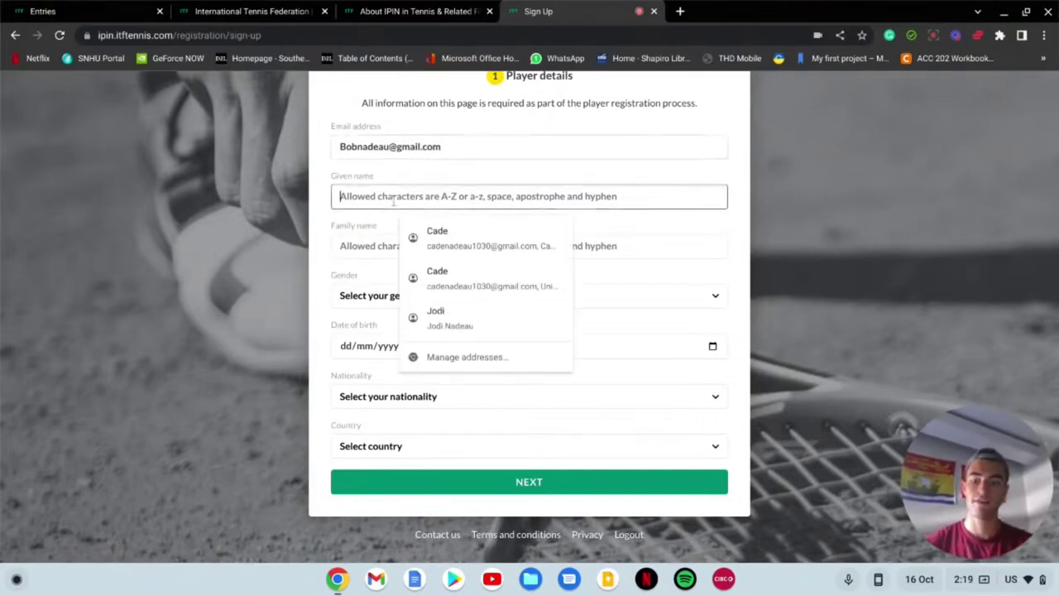
{"action": "type", "text": "CA"}
{"action": "key", "text": "BackSpace"}
{"action": "key", "text": "BackSpace"}
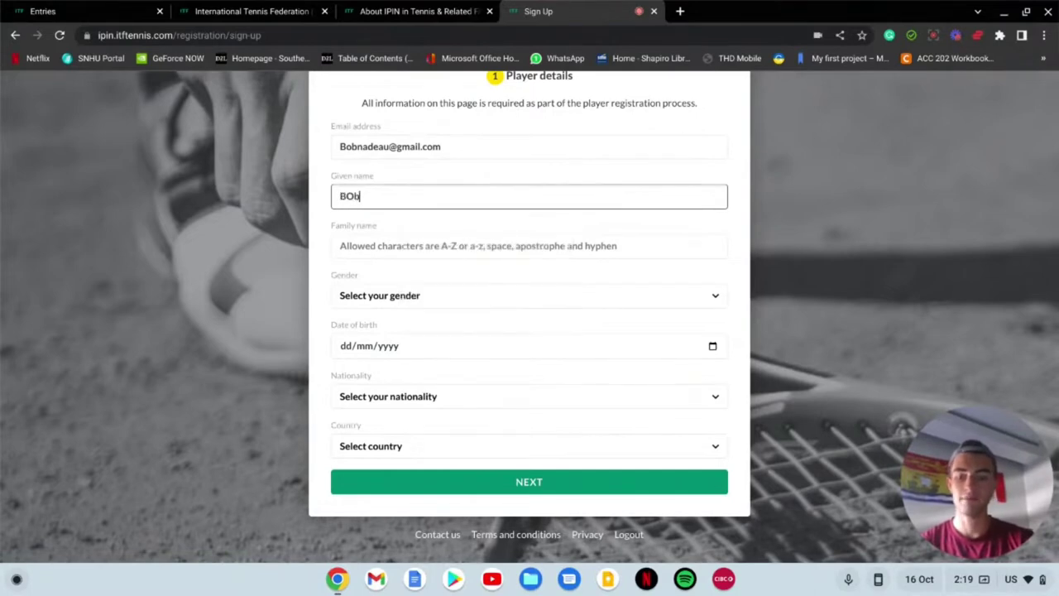
{"action": "type", "text": "ob"}
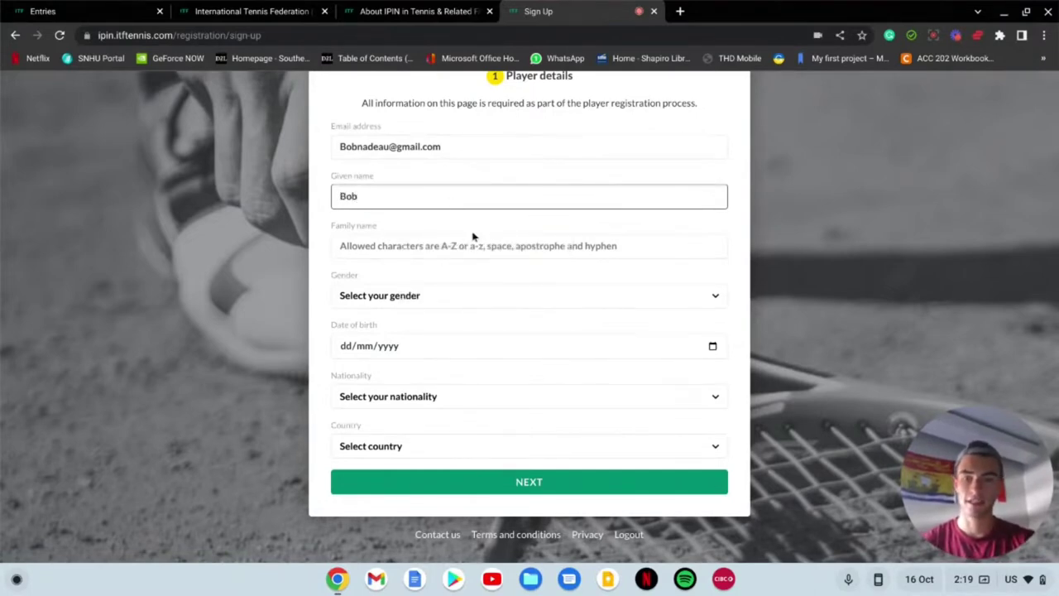
{"action": "left_click", "coordinate": [473, 240]}
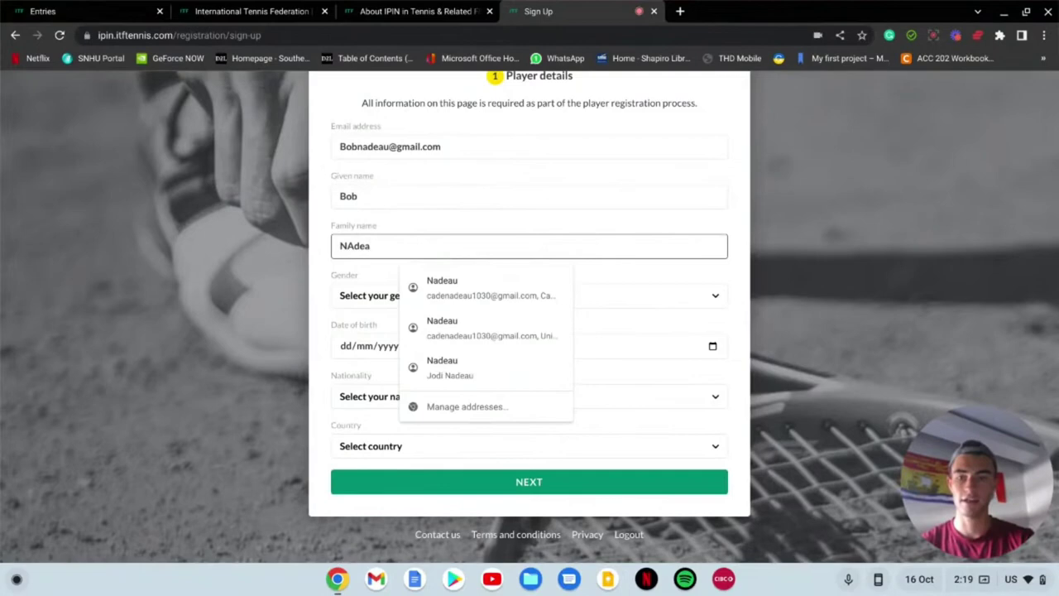
{"action": "key", "text": "Down"}
{"action": "key", "text": "Return"}
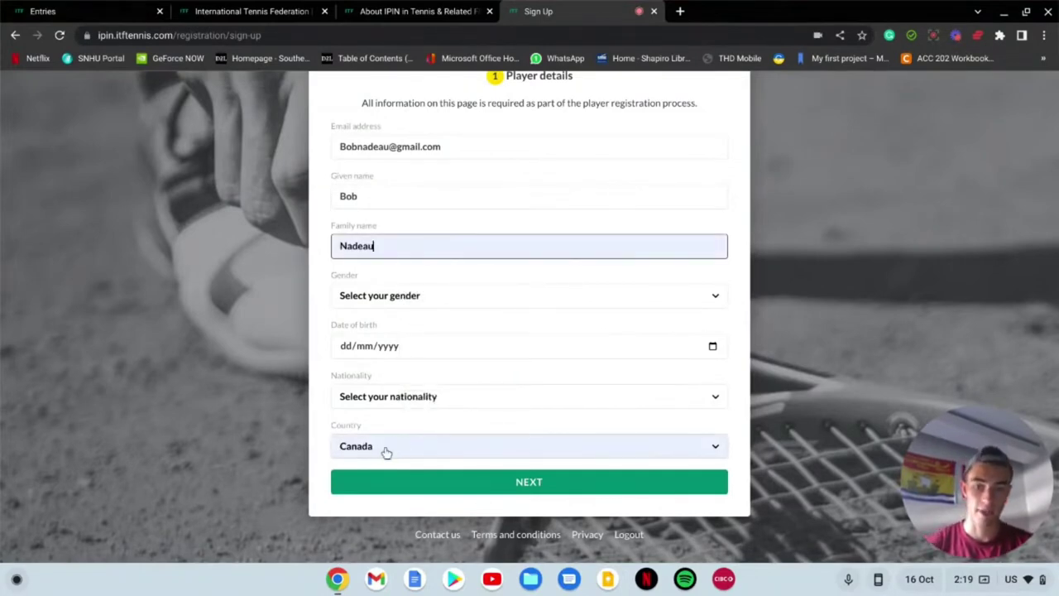
Step: Set nationality to Cape Verdean and gender to Male, then select the Date of birth field
{"action": "left_click", "coordinate": [425, 402]}
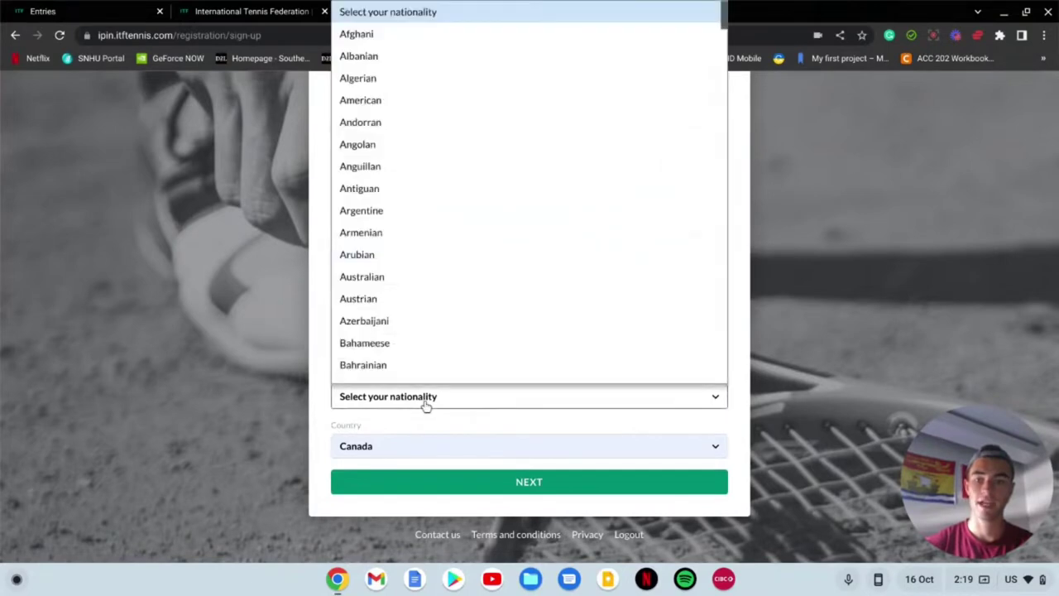
{"action": "key", "text": "c"}
{"action": "key", "text": "Down"}
{"action": "key", "text": "Down"}
{"action": "key", "text": "Down"}
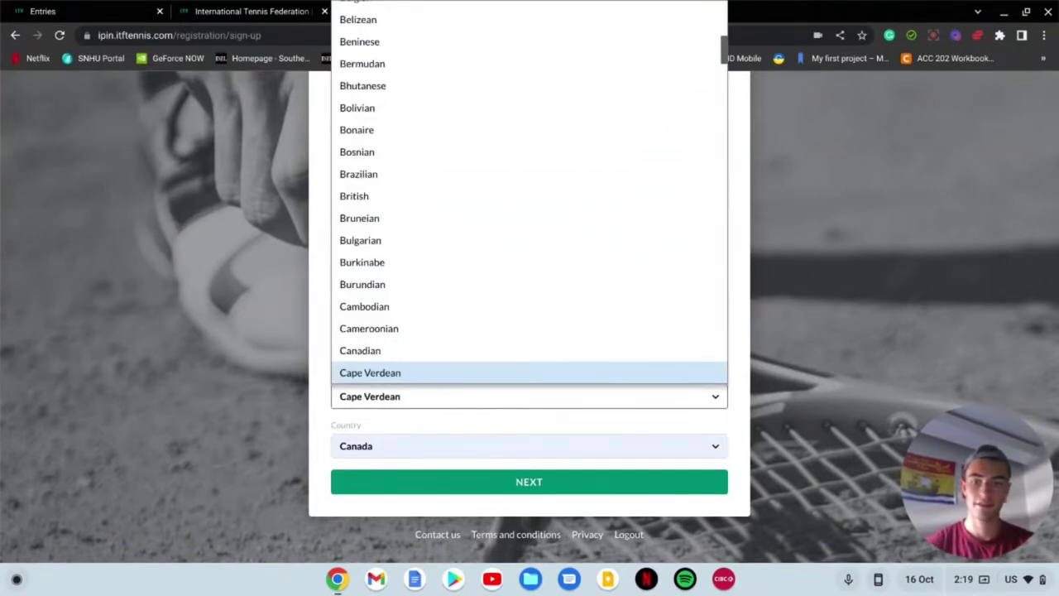
{"action": "key", "text": "Return"}
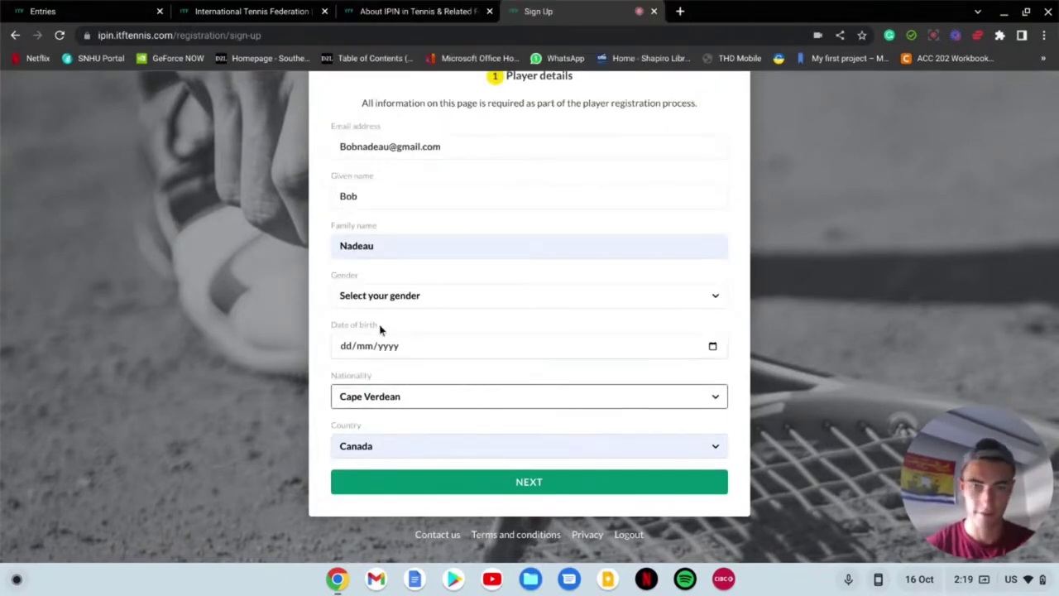
{"action": "left_click", "coordinate": [414, 293]}
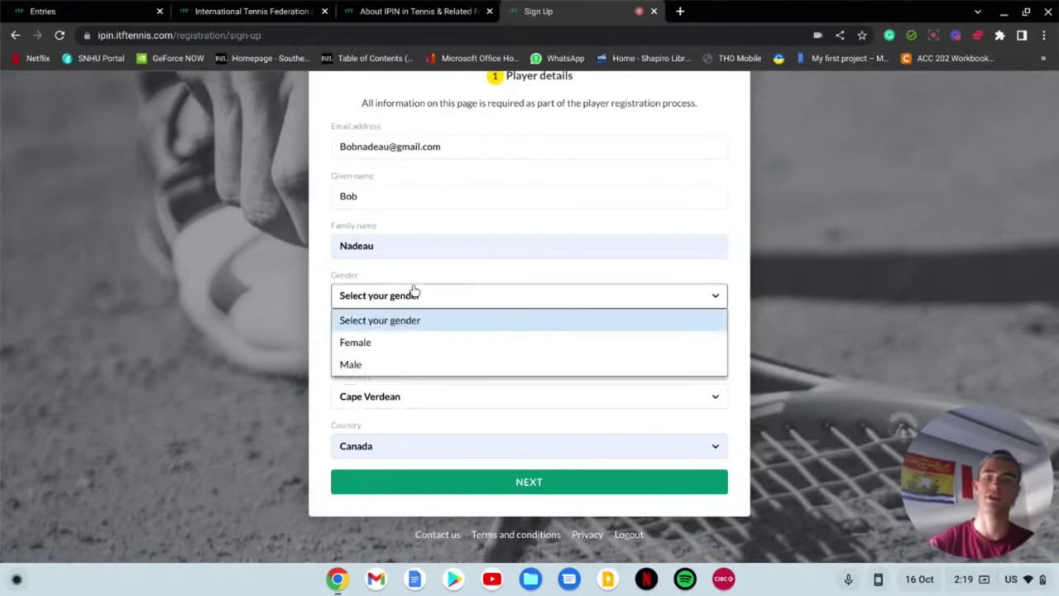
{"action": "left_click", "coordinate": [408, 364]}
{"action": "left_click", "coordinate": [370, 344]}
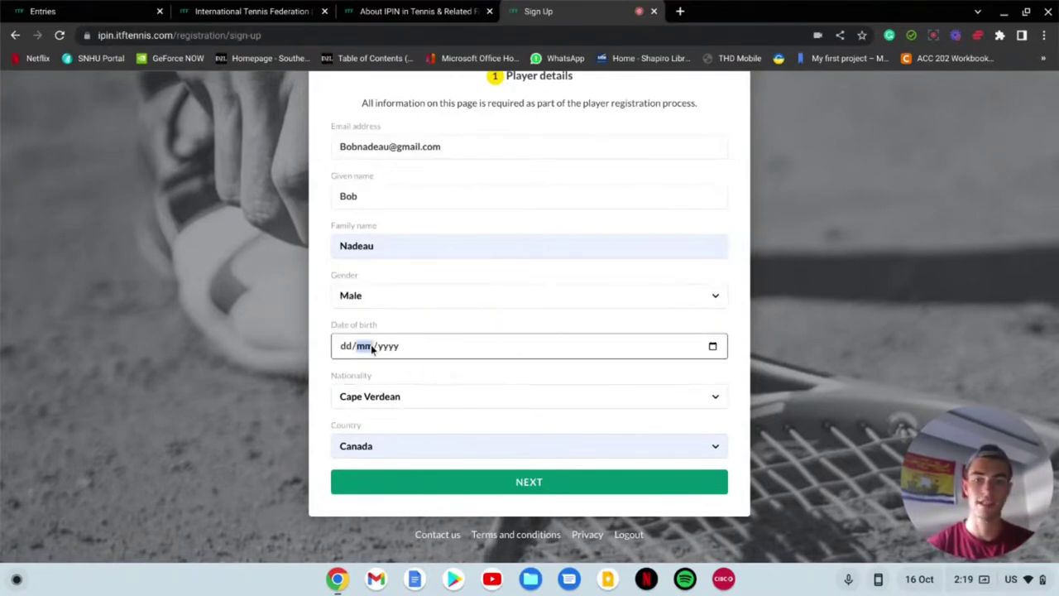
{"action": "scroll", "coordinate": [598, 331], "scroll_direction": "up", "scroll_amount": 2}
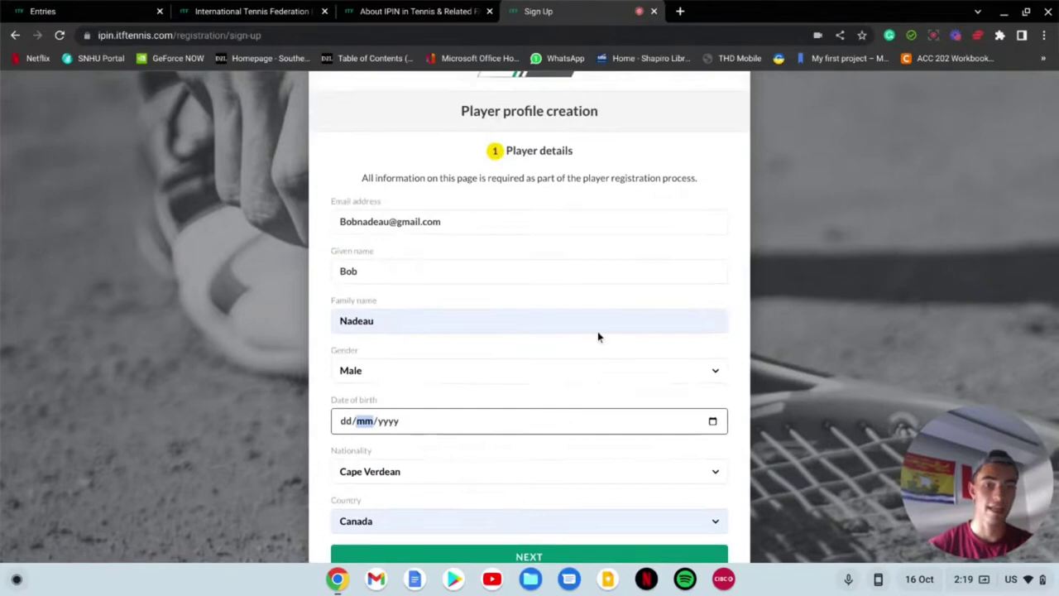
{"action": "scroll", "coordinate": [597, 335], "scroll_direction": "down", "scroll_amount": 1}
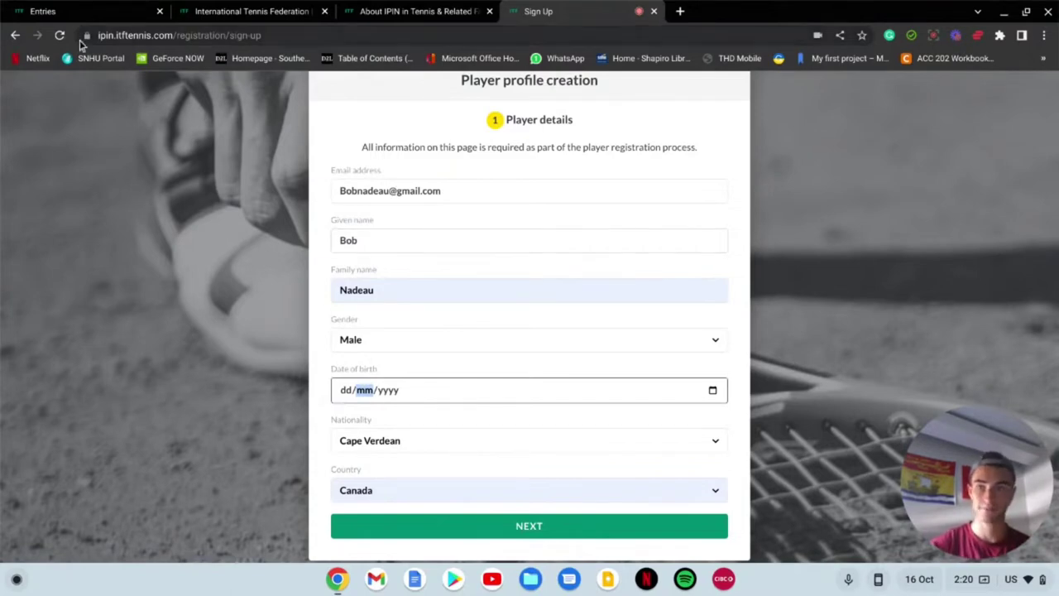
Step: Leave the sign-up form and sign in with the saved credentials to reach the Player dashboard
{"action": "left_click", "coordinate": [16, 36]}
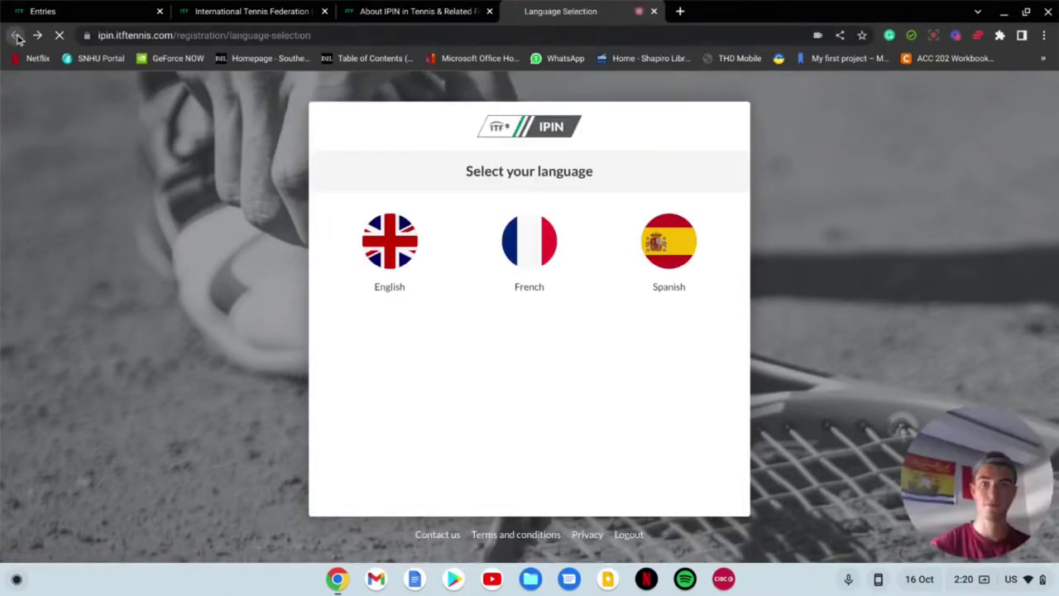
{"action": "left_click", "coordinate": [16, 35]}
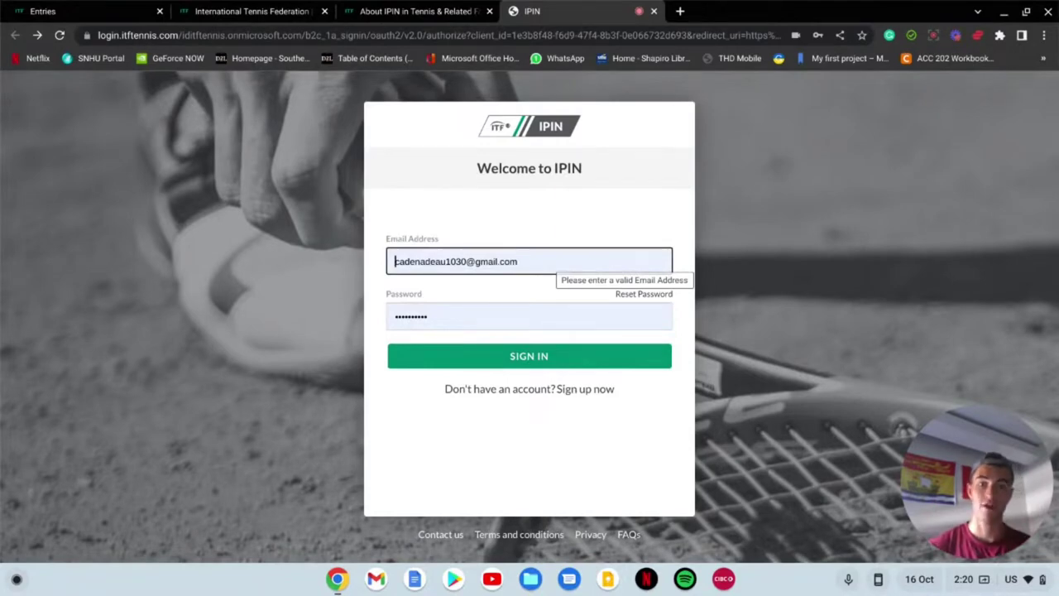
{"action": "left_click", "coordinate": [576, 355]}
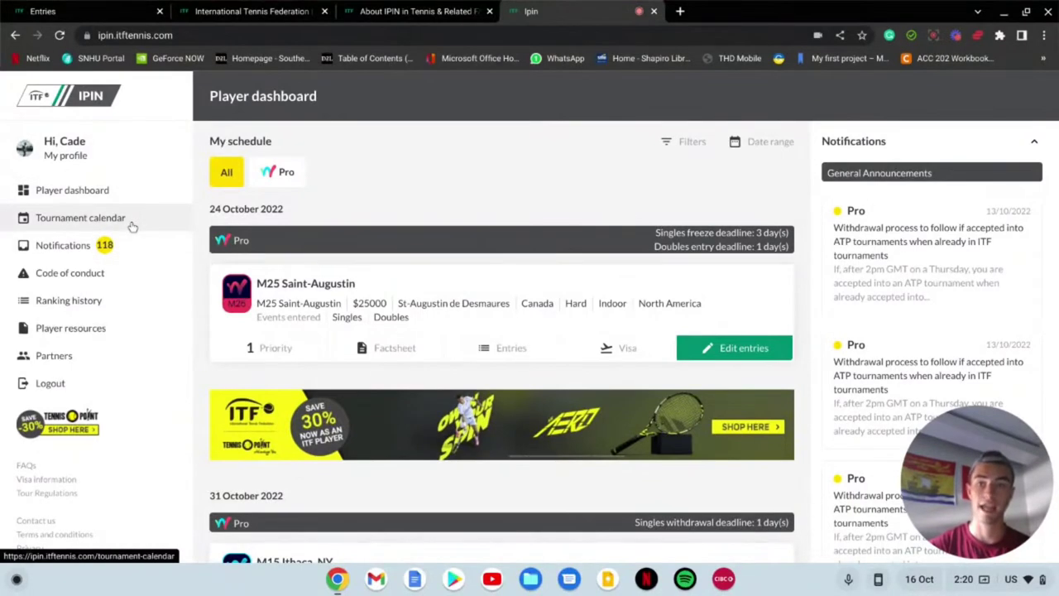
{"action": "scroll", "coordinate": [183, 148], "scroll_direction": "down", "scroll_amount": 1}
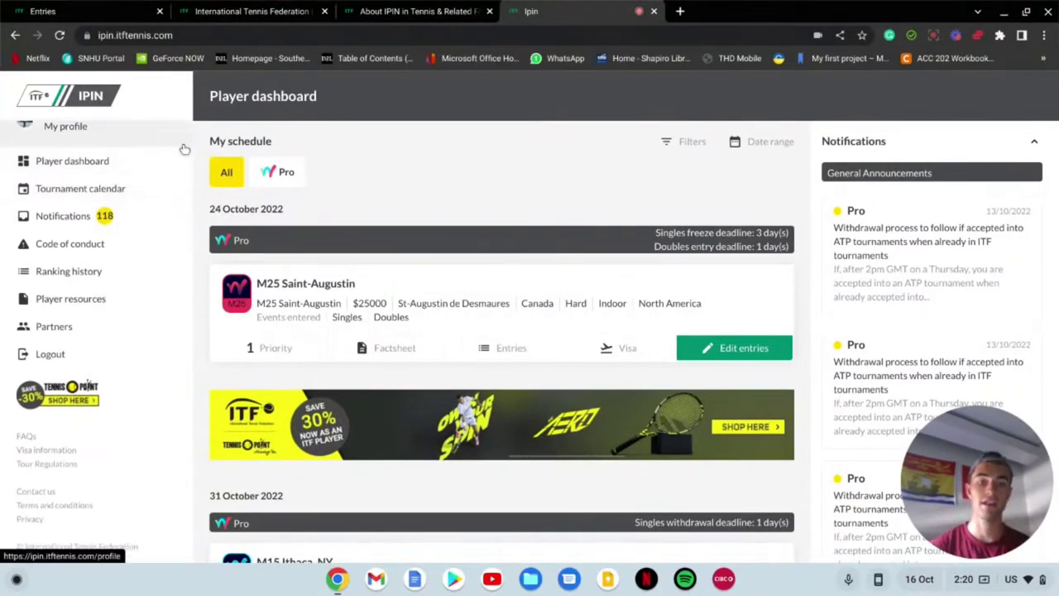
{"action": "scroll", "coordinate": [362, 190], "scroll_direction": "down", "scroll_amount": 2}
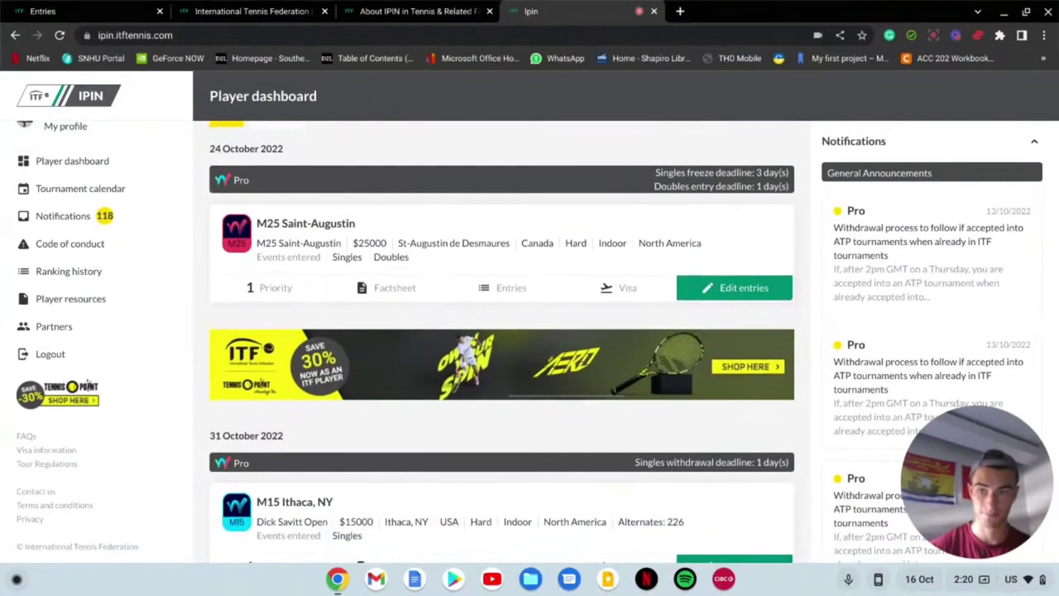
{"action": "scroll", "coordinate": [502, 341], "scroll_direction": "up", "scroll_amount": 2}
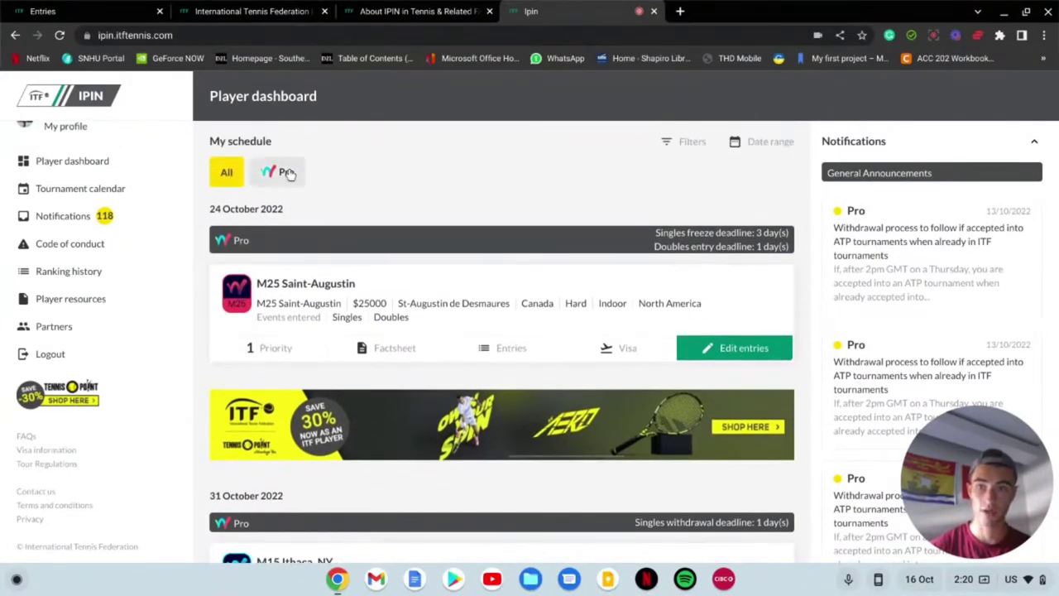
{"action": "scroll", "coordinate": [240, 178], "scroll_direction": "down", "scroll_amount": 3}
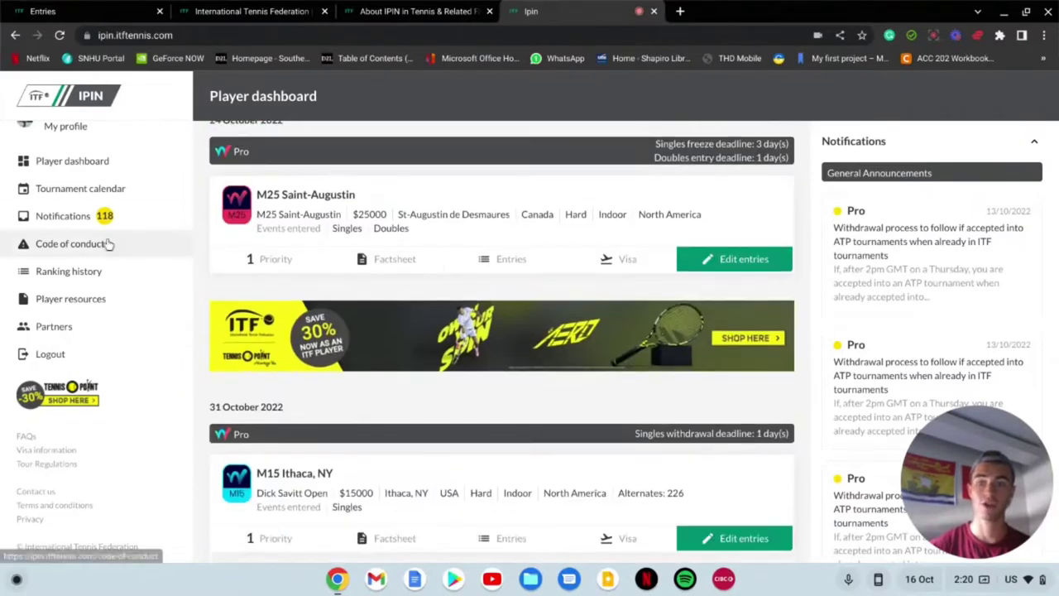
{"action": "scroll", "coordinate": [106, 243], "scroll_direction": "up", "scroll_amount": 1}
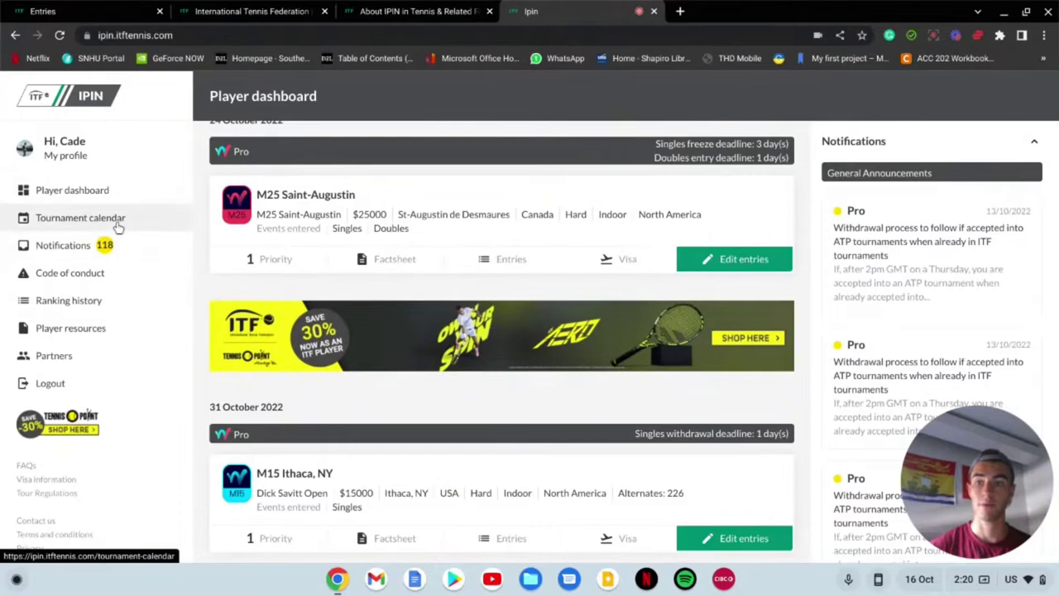
Step: Open the Tournament calendar and scroll to the 17 October 2022 events, including M25 Girona and Glasgow
{"action": "left_click", "coordinate": [118, 227]}
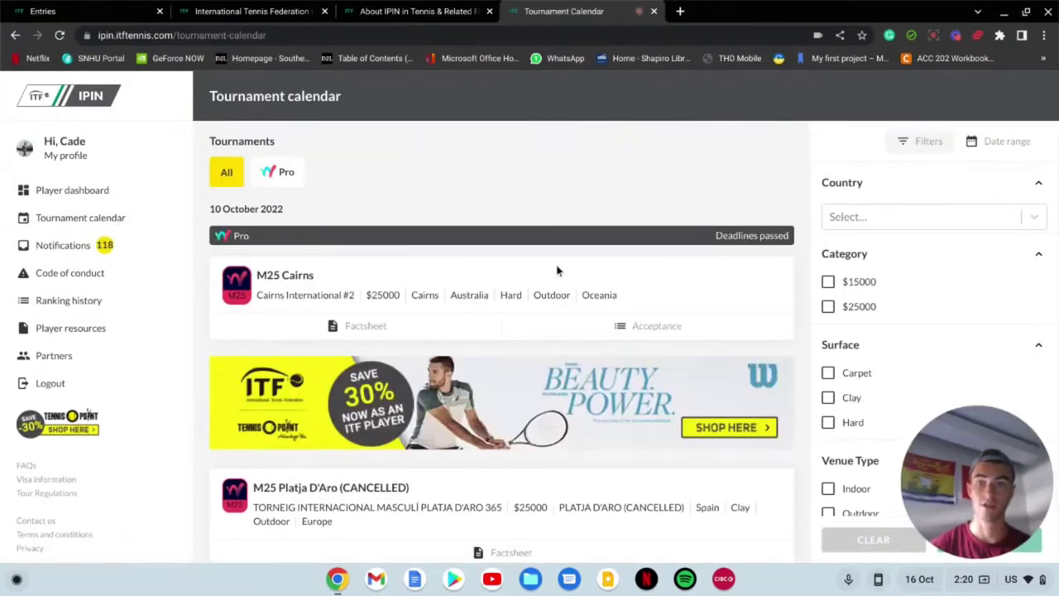
{"action": "scroll", "coordinate": [556, 270], "scroll_direction": "down", "scroll_amount": 1}
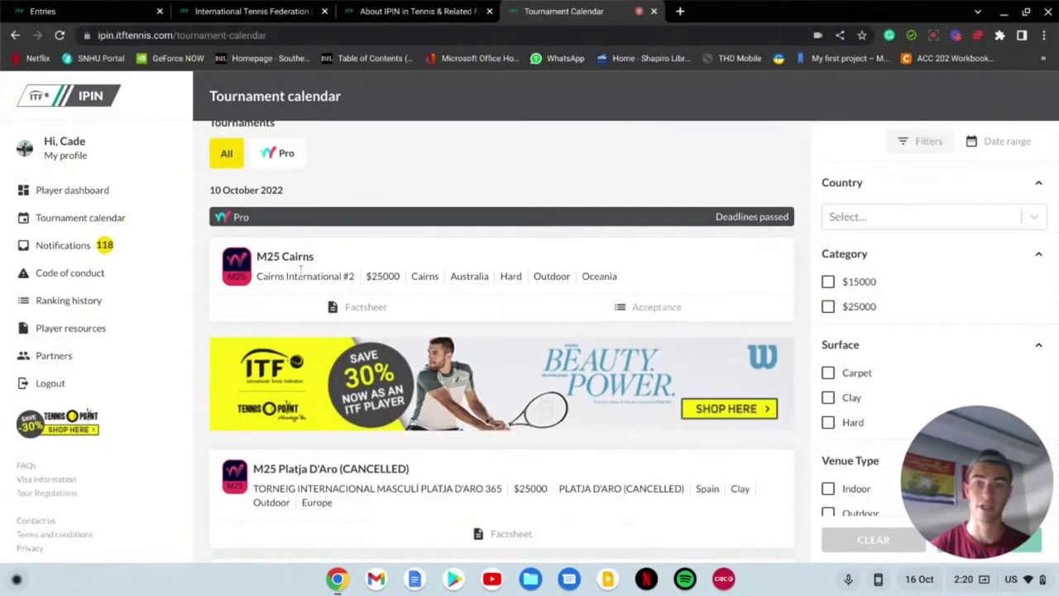
{"action": "scroll", "coordinate": [300, 269], "scroll_direction": "down", "scroll_amount": 2}
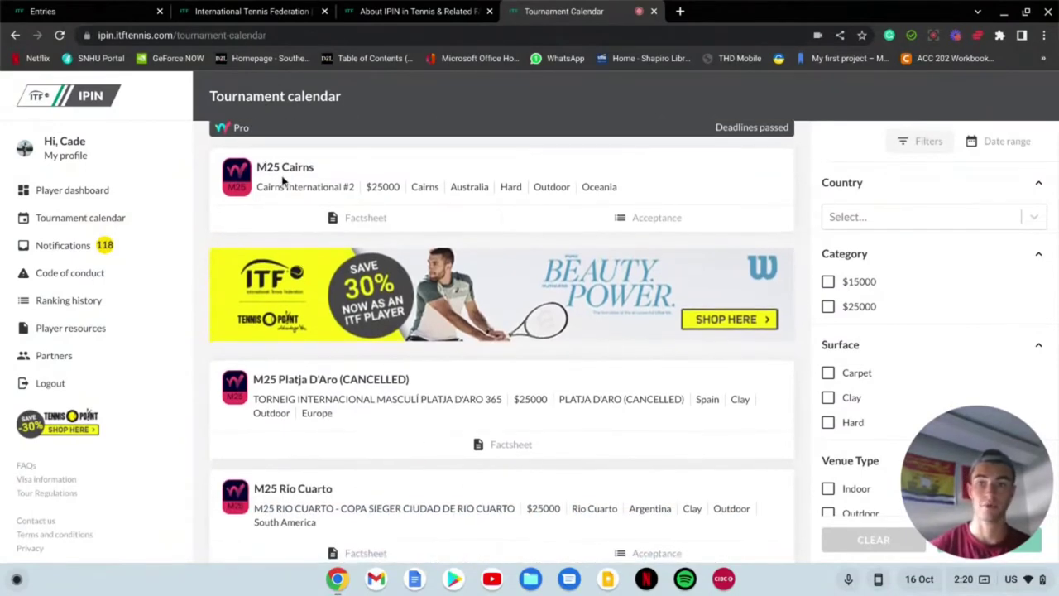
{"action": "scroll", "coordinate": [334, 189], "scroll_direction": "down", "scroll_amount": 10}
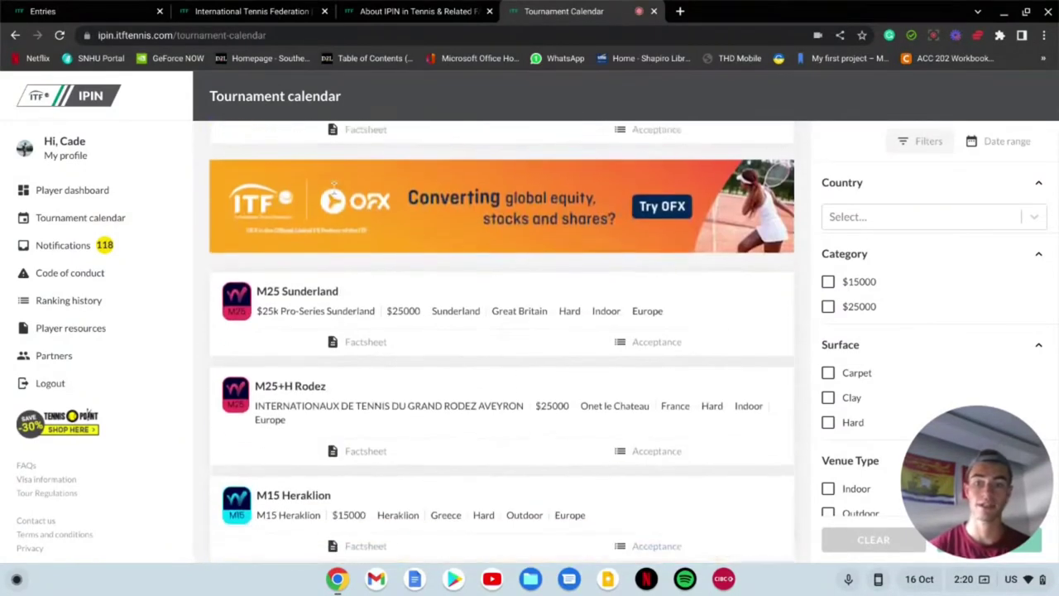
{"action": "scroll", "coordinate": [364, 189], "scroll_direction": "down", "scroll_amount": 3}
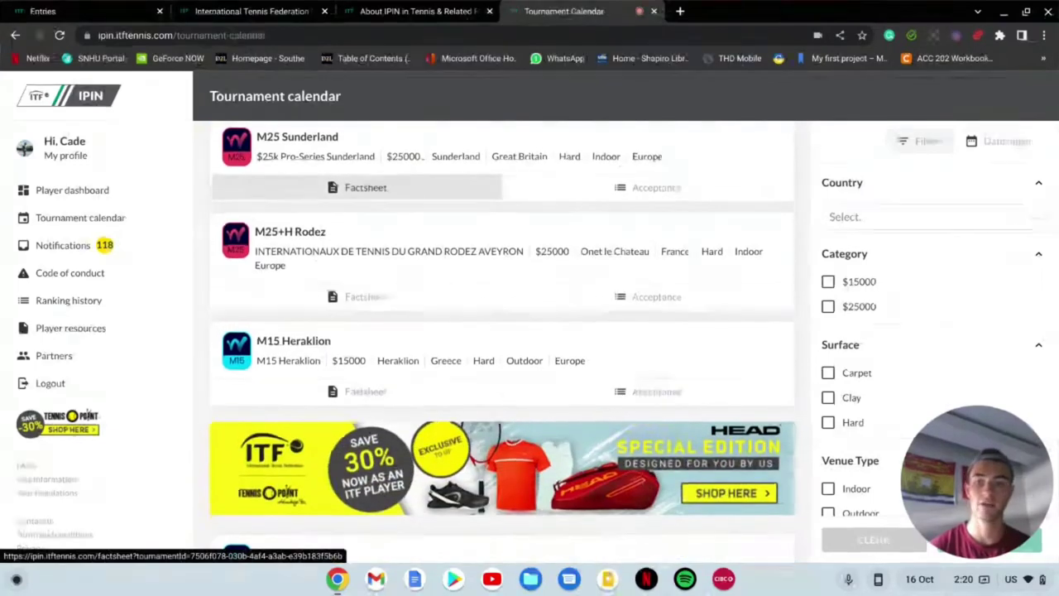
{"action": "scroll", "coordinate": [365, 189], "scroll_direction": "down", "scroll_amount": 6}
{"action": "scroll", "coordinate": [502, 342], "scroll_direction": "down", "scroll_amount": 2}
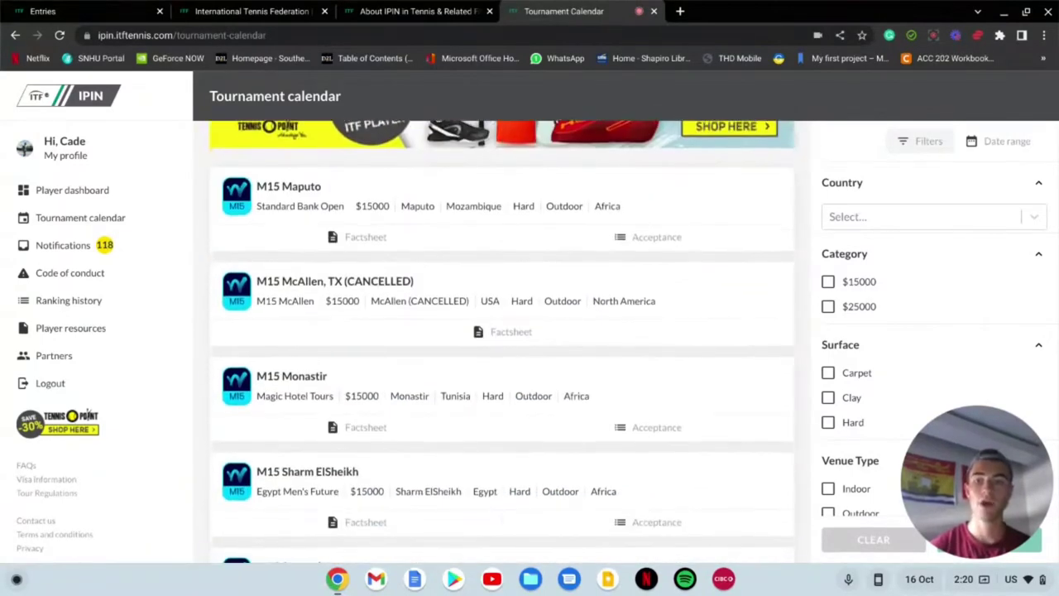
{"action": "scroll", "coordinate": [356, 198], "scroll_direction": "down", "scroll_amount": 4}
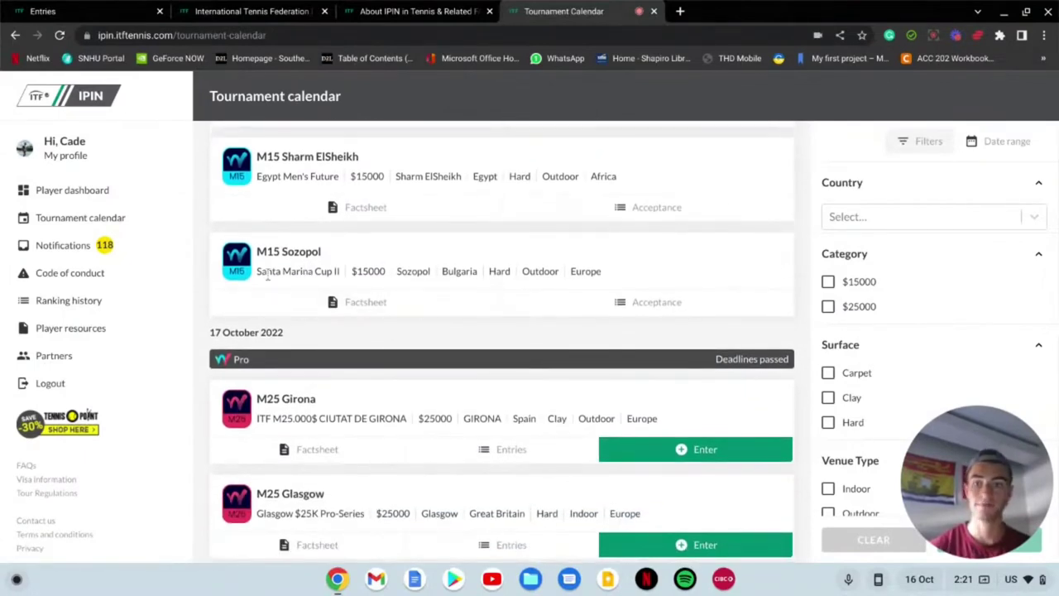
{"action": "scroll", "coordinate": [246, 267], "scroll_direction": "down", "scroll_amount": 1}
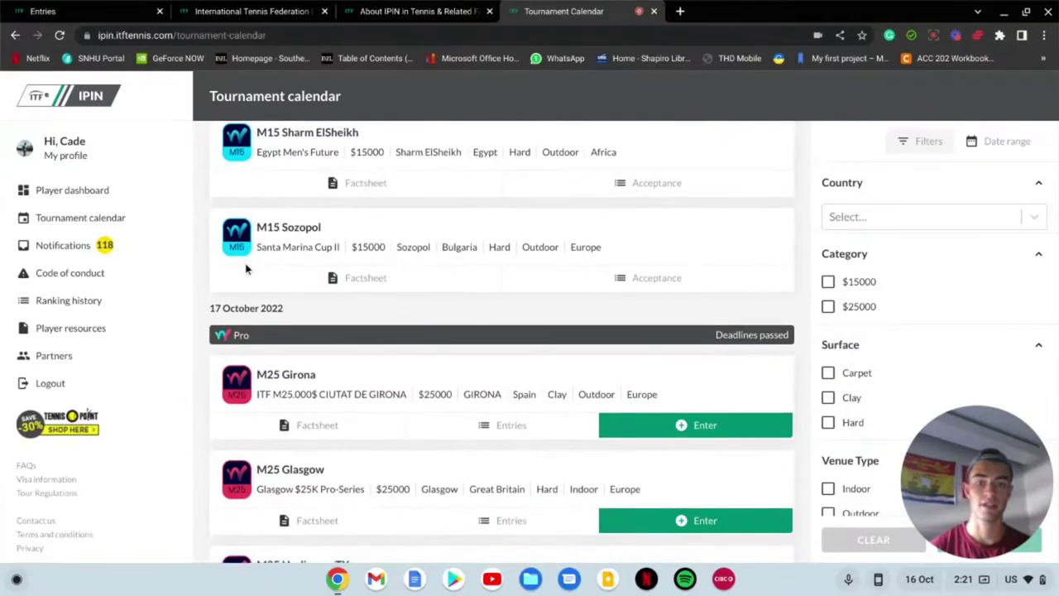
{"action": "scroll", "coordinate": [246, 267], "scroll_direction": "down", "scroll_amount": 3}
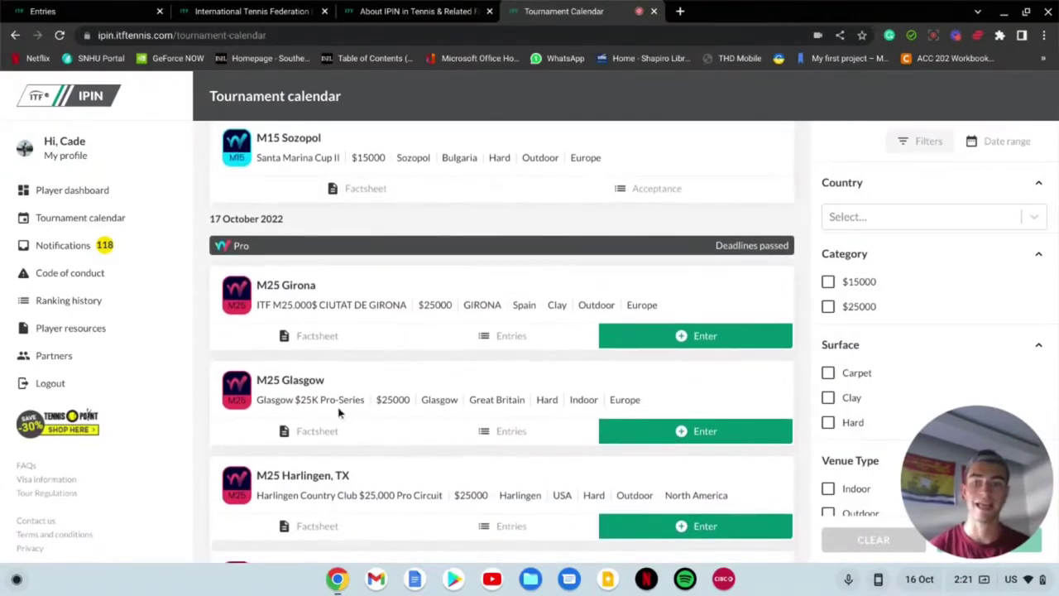
{"action": "scroll", "coordinate": [408, 391], "scroll_direction": "down", "scroll_amount": 1}
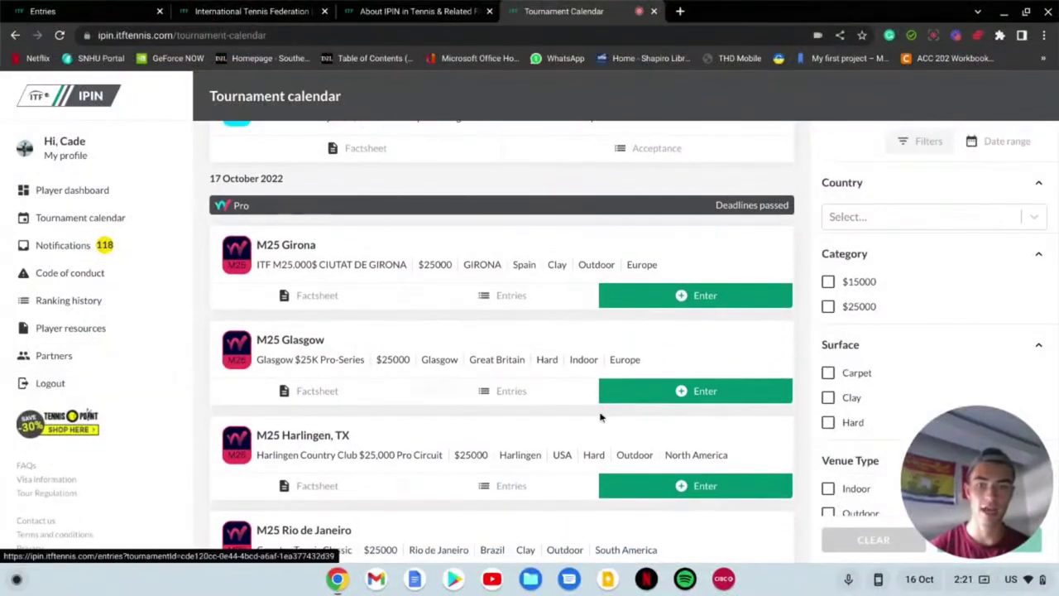
Step: Try entering M25 Glasgow, dismiss the deadline-passed error, and scroll to the 7 November 2022 week
{"action": "left_click", "coordinate": [745, 385]}
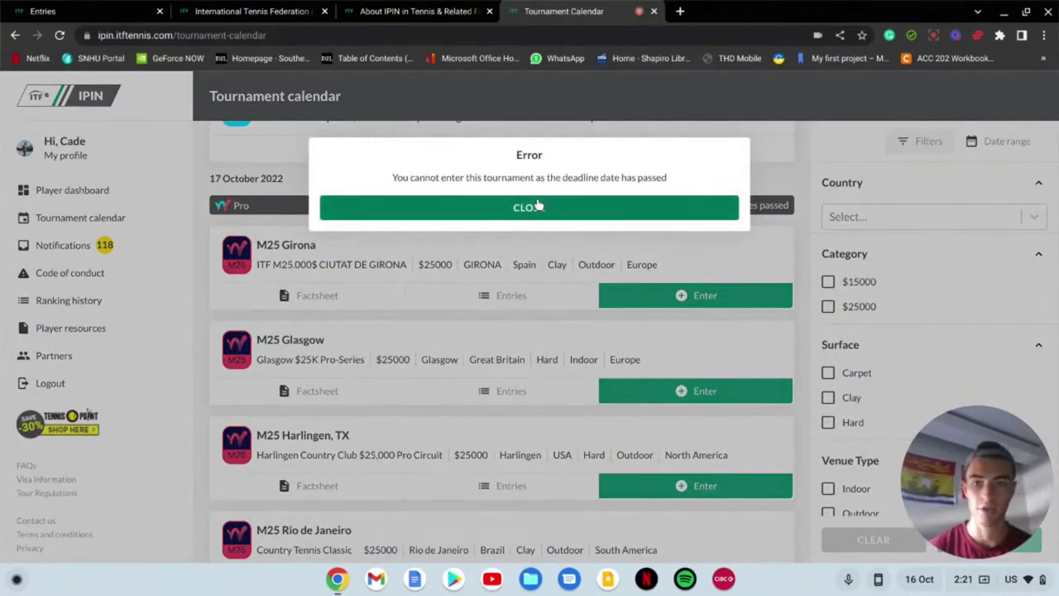
{"action": "left_click", "coordinate": [537, 205]}
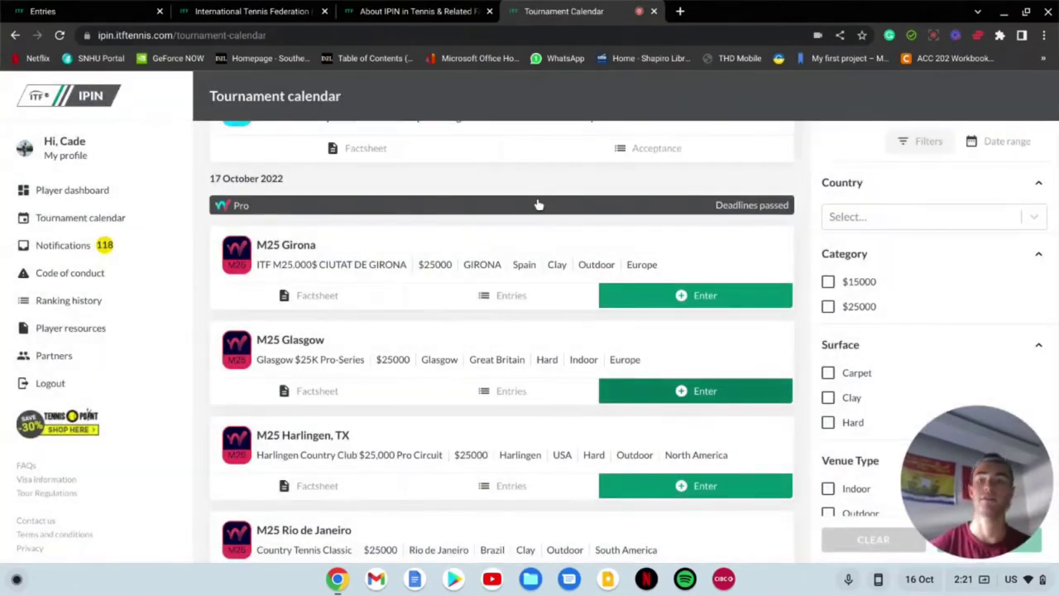
{"action": "scroll", "coordinate": [538, 205], "scroll_direction": "down", "scroll_amount": 5}
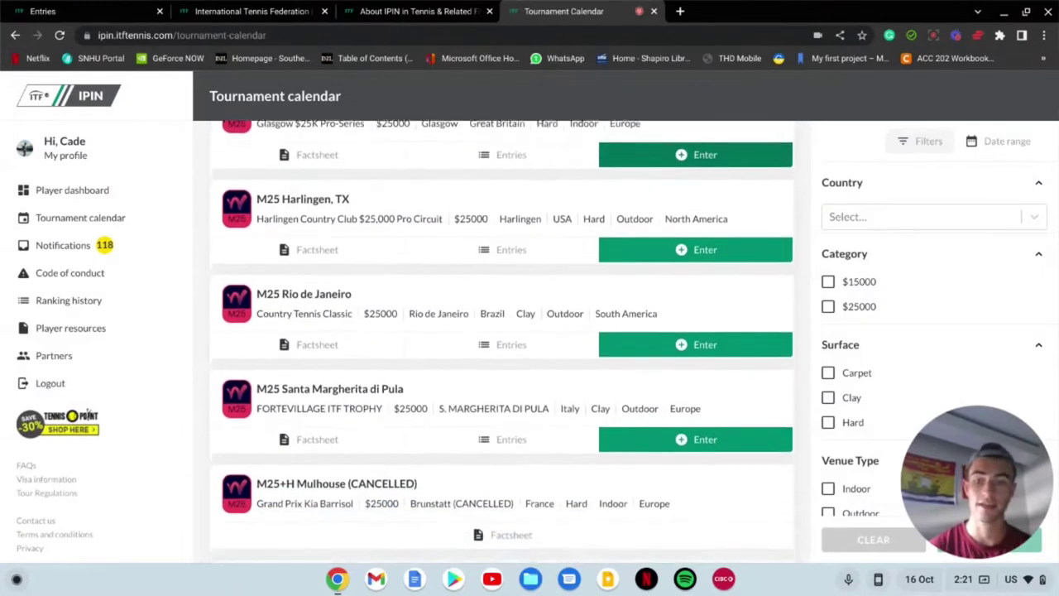
{"action": "scroll", "coordinate": [512, 209], "scroll_direction": "down", "scroll_amount": 5}
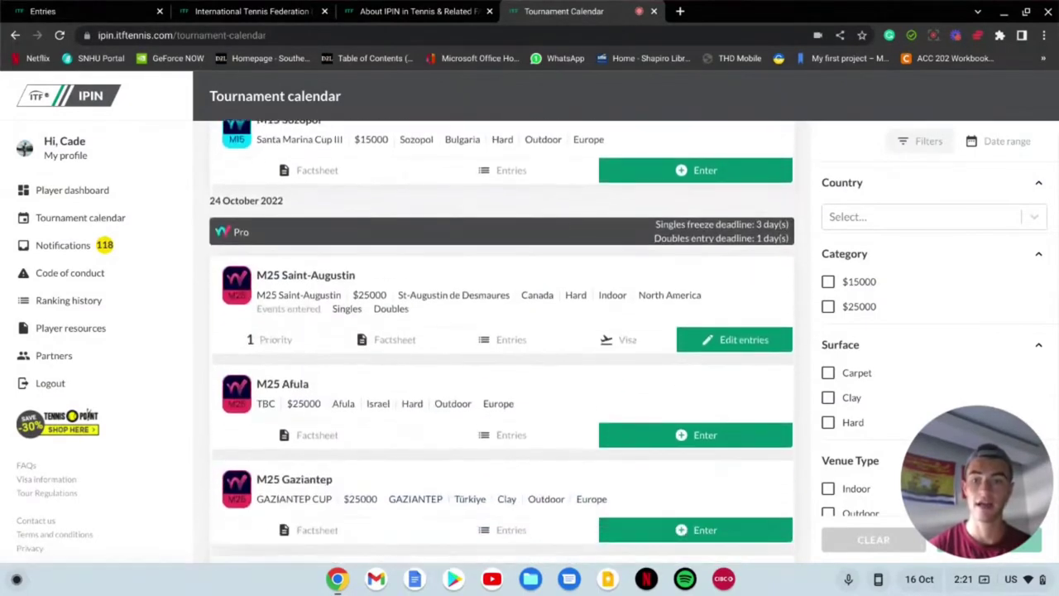
{"action": "scroll", "coordinate": [511, 209], "scroll_direction": "up", "scroll_amount": 3}
{"action": "scroll", "coordinate": [502, 339], "scroll_direction": "up", "scroll_amount": 3}
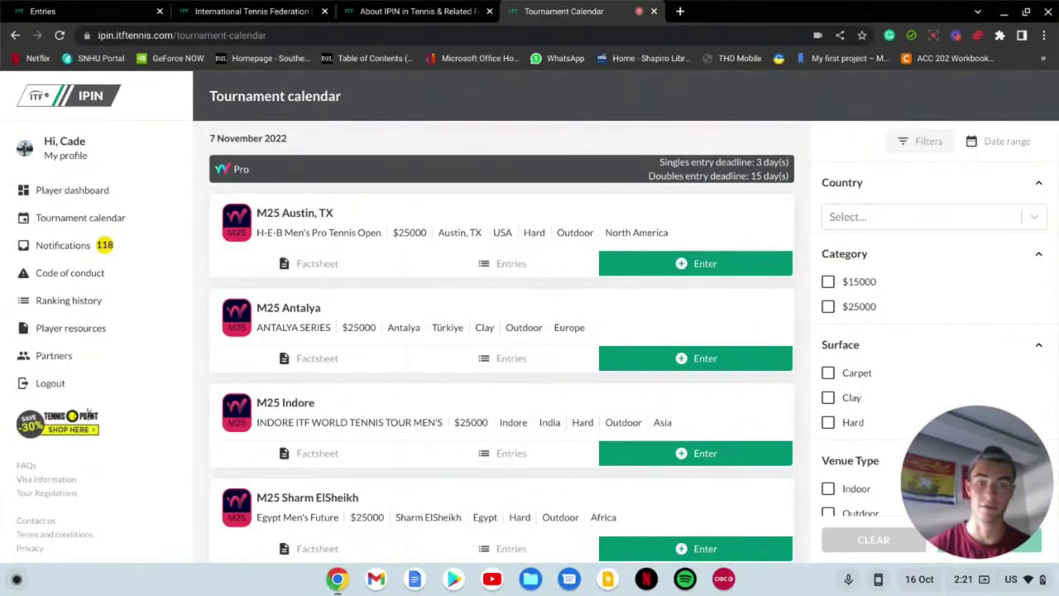
{"action": "scroll", "coordinate": [501, 344], "scroll_direction": "down", "scroll_amount": 1}
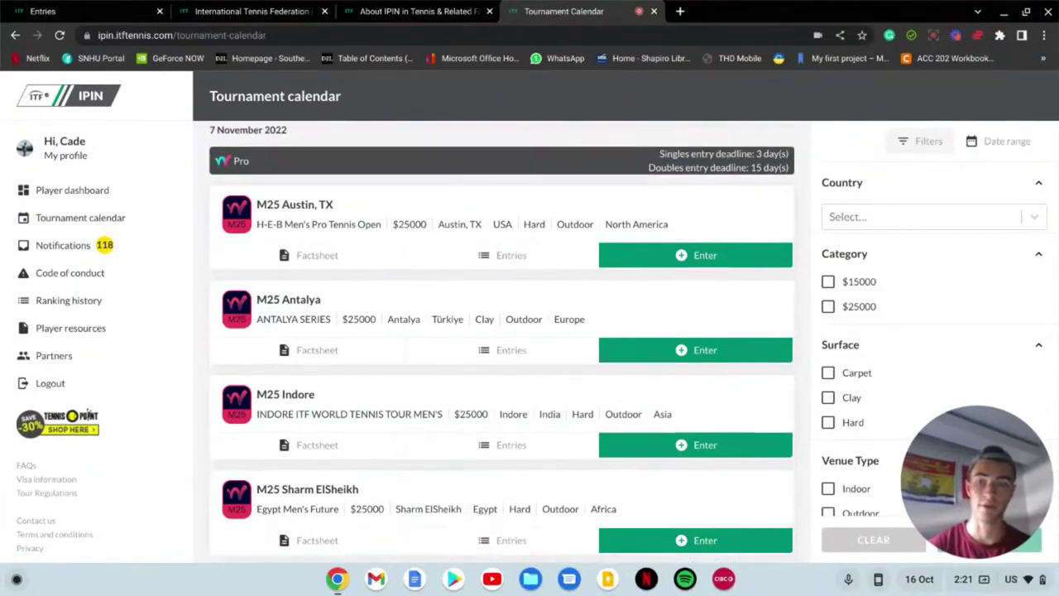
{"action": "scroll", "coordinate": [501, 339], "scroll_direction": "down", "scroll_amount": 1}
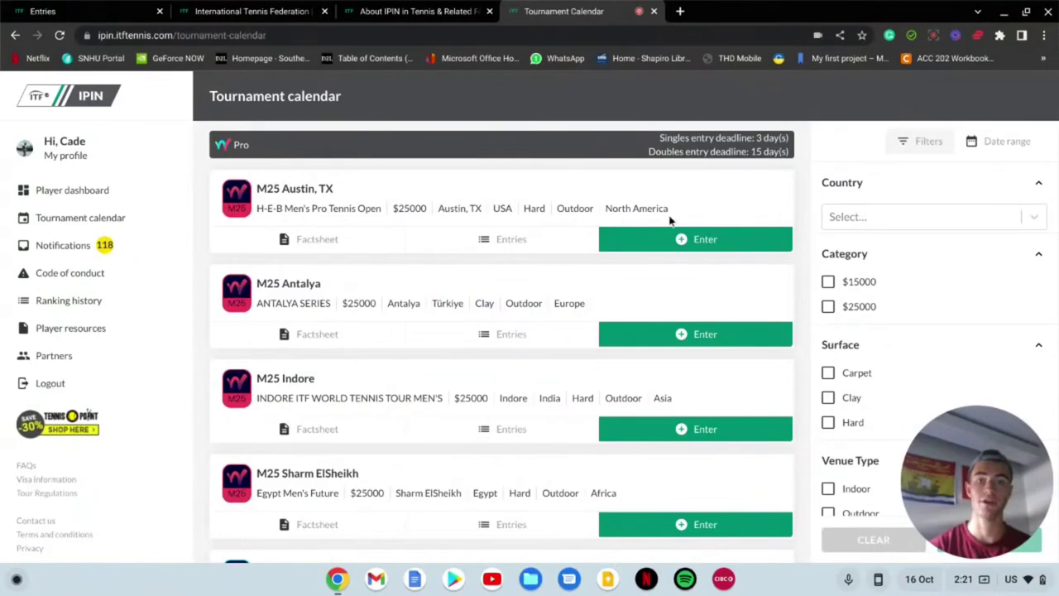
Step: Enter M25 Austin, TX in the Singles event, confirm, and close the confirmation message
{"action": "left_click", "coordinate": [700, 244]}
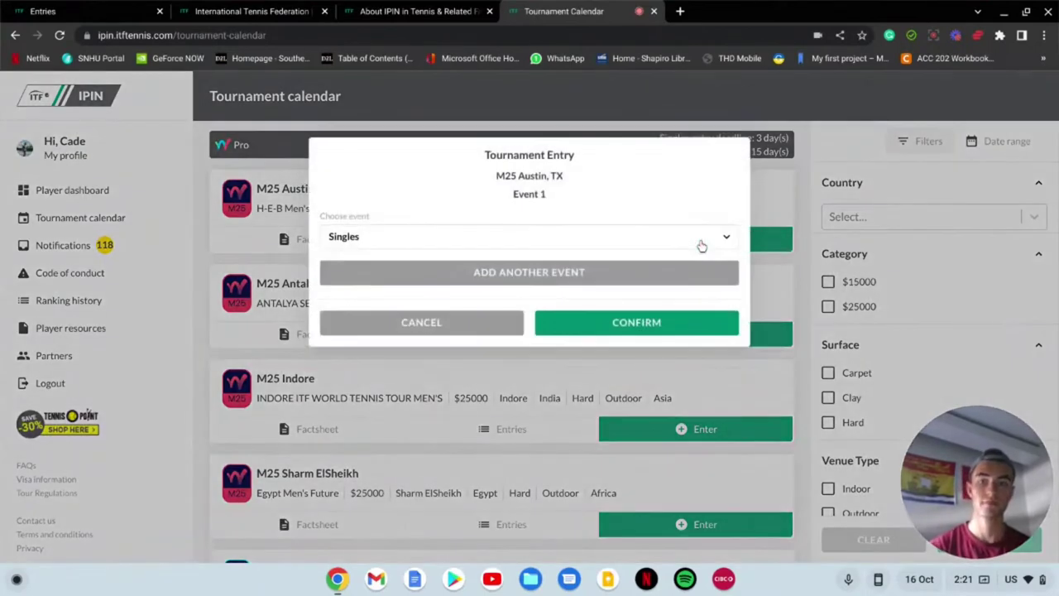
{"action": "left_click", "coordinate": [700, 241]}
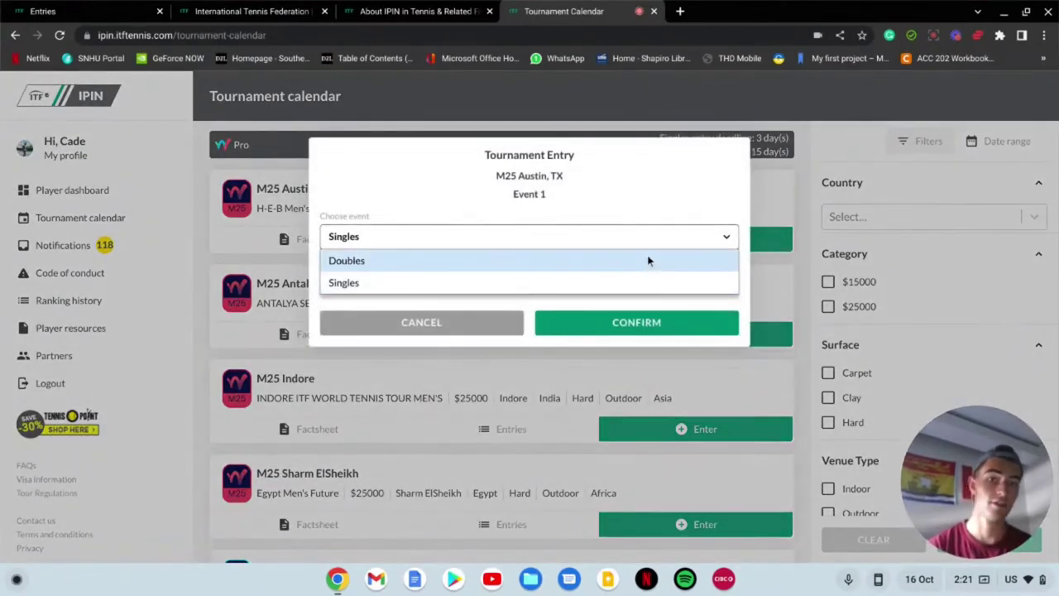
{"action": "left_click", "coordinate": [640, 284]}
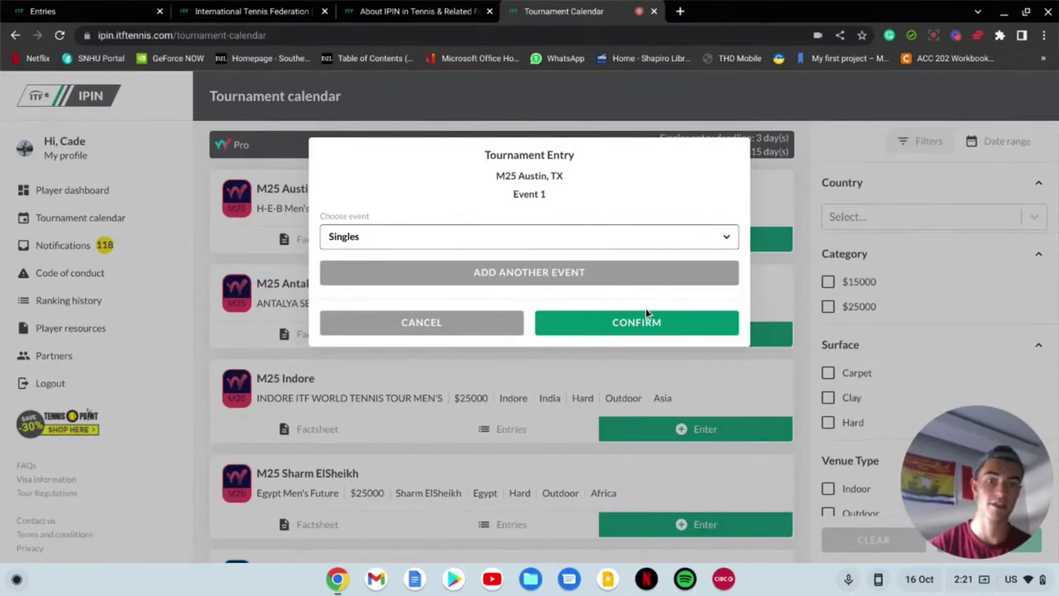
{"action": "left_click", "coordinate": [649, 325]}
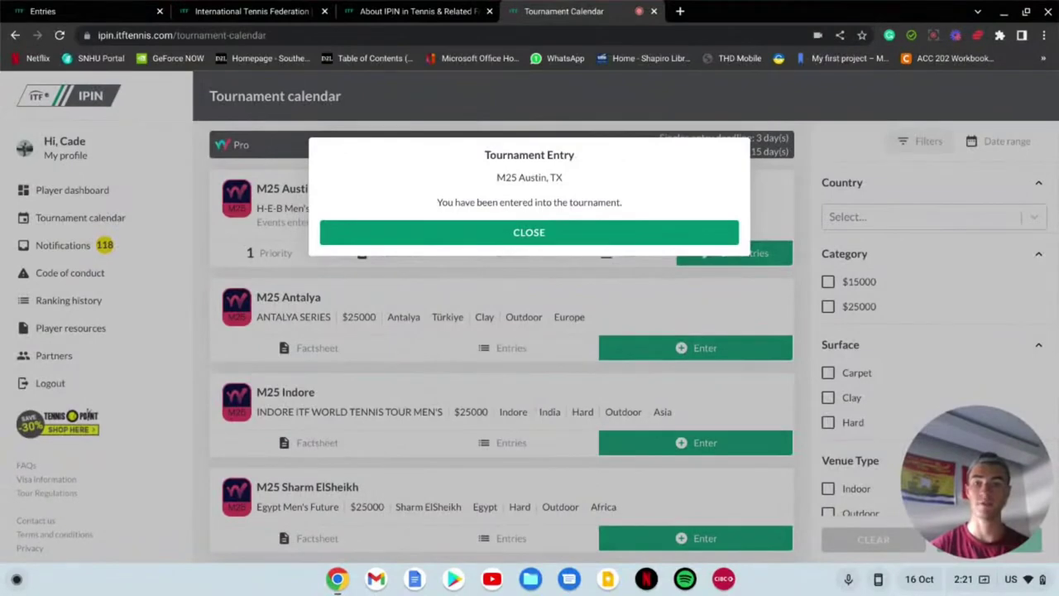
{"action": "left_click", "coordinate": [566, 238]}
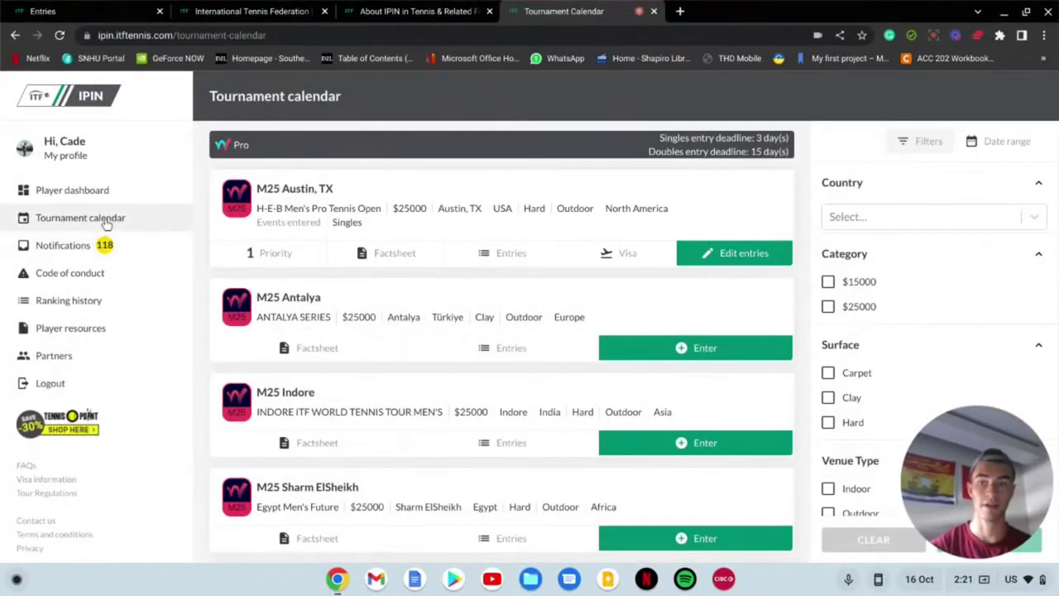
Step: Reload the calendar, open the Player dashboard, and select the M25 Austin, TX title in its schedule
{"action": "left_click", "coordinate": [105, 223]}
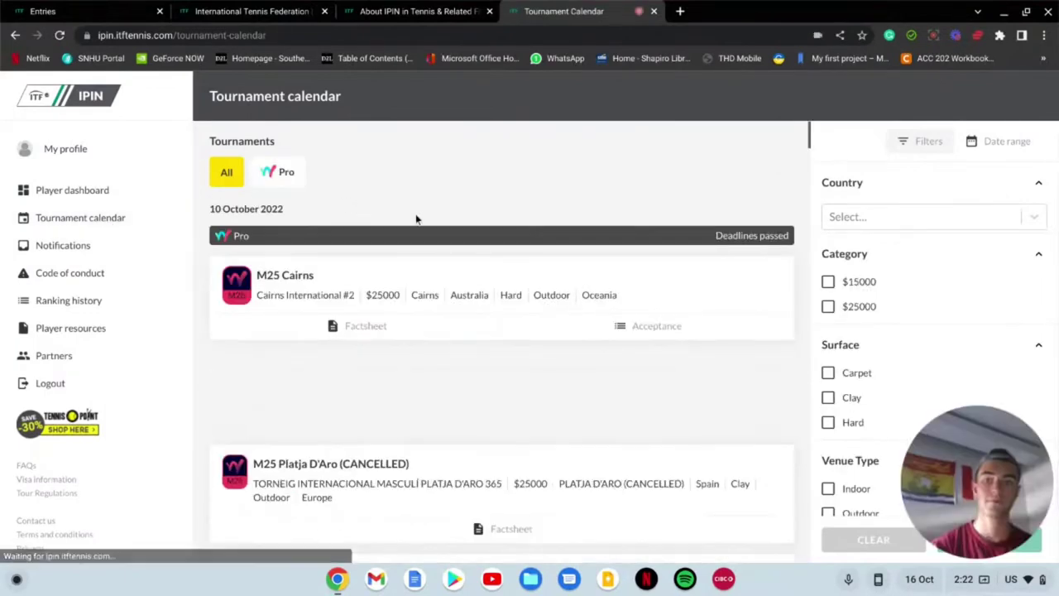
{"action": "scroll", "coordinate": [500, 229], "scroll_direction": "down", "scroll_amount": 2}
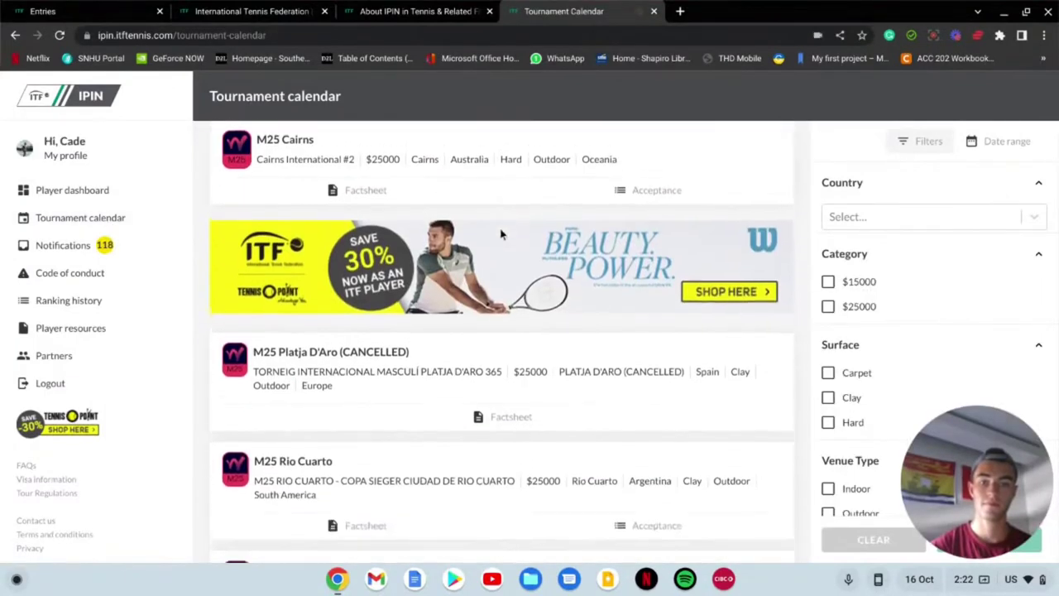
{"action": "scroll", "coordinate": [500, 229], "scroll_direction": "up", "scroll_amount": 2}
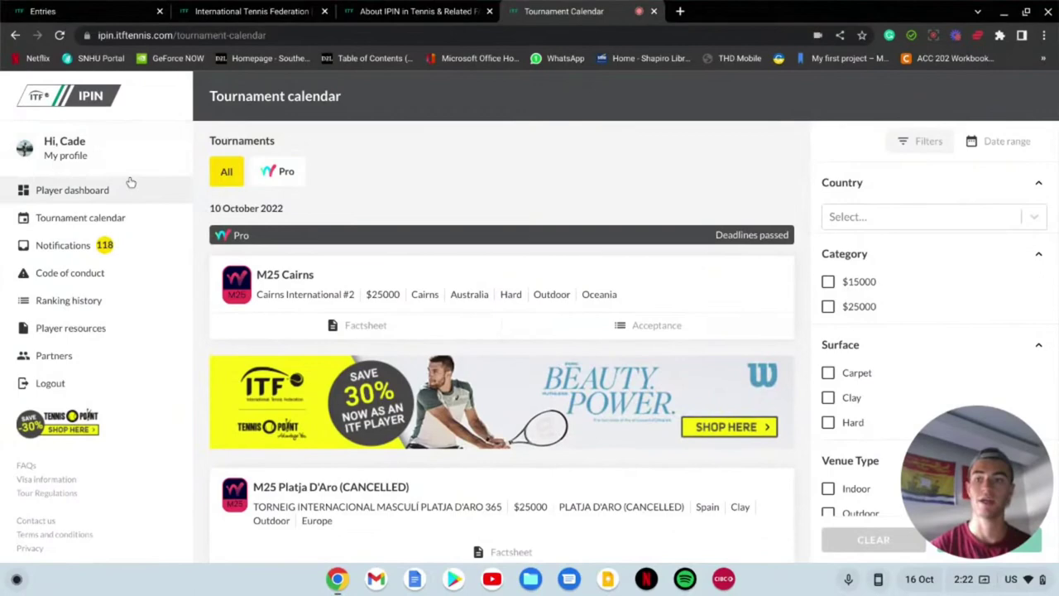
{"action": "left_click", "coordinate": [130, 181]}
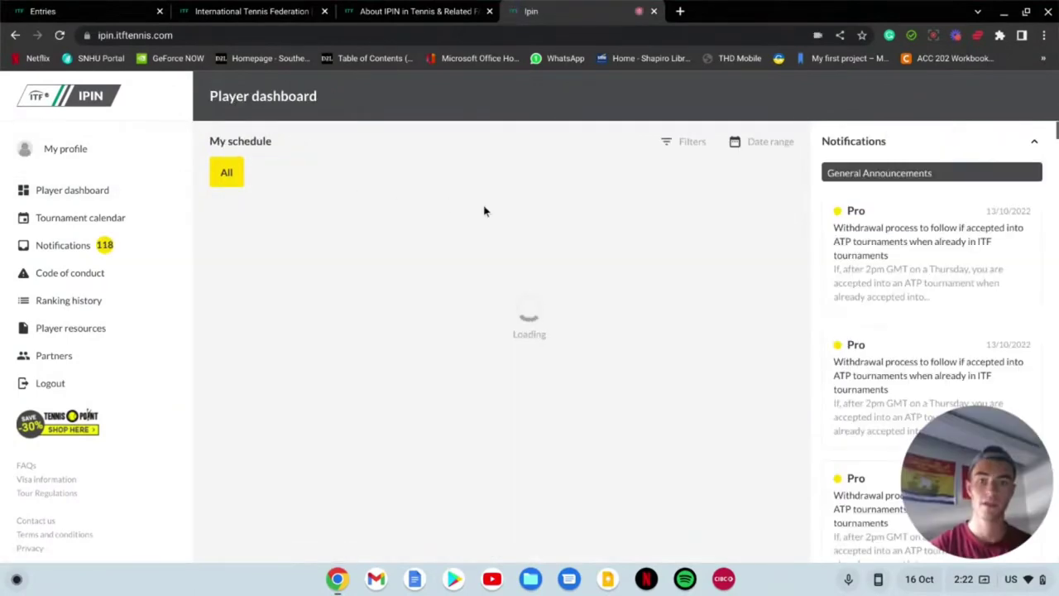
{"action": "scroll", "coordinate": [484, 211], "scroll_direction": "down", "scroll_amount": 2}
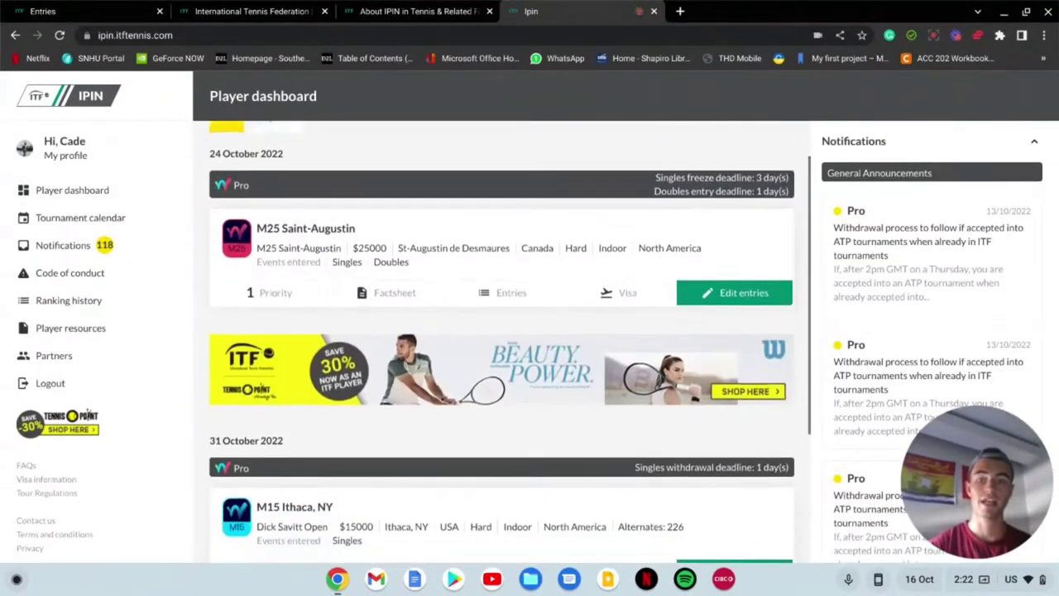
{"action": "scroll", "coordinate": [502, 339], "scroll_direction": "down", "scroll_amount": 1}
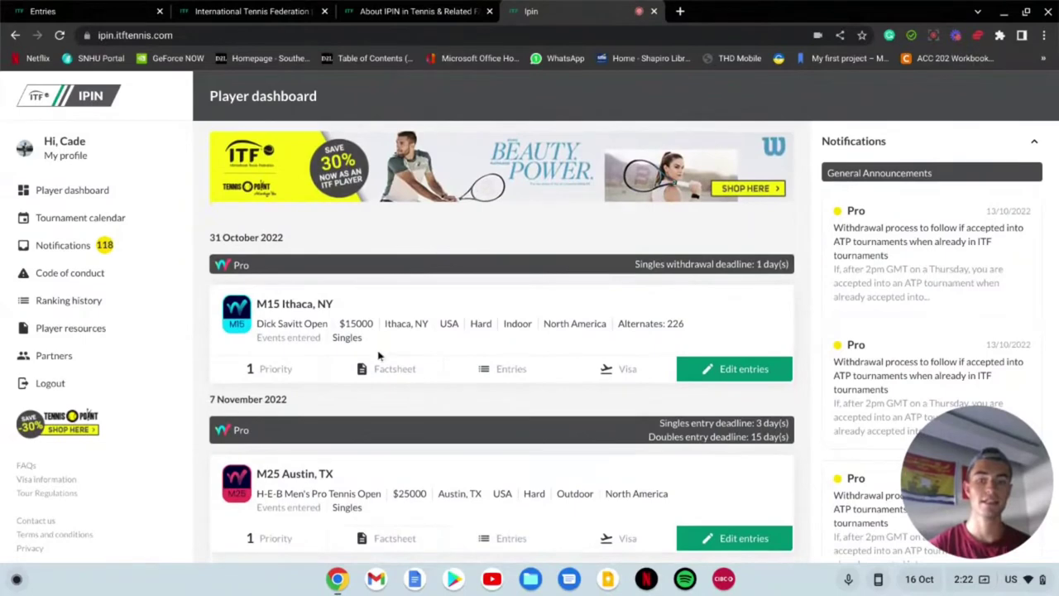
{"action": "left_click_drag", "start_coordinate": [258, 473], "coordinate": [322, 474]}
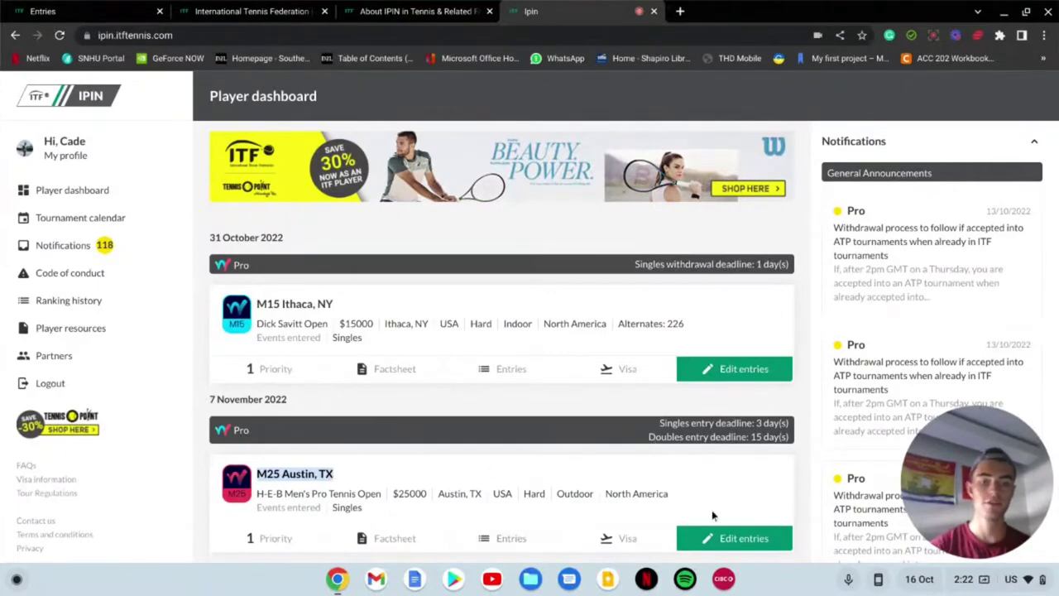
Step: Open the M25 Austin, TX factsheet and read its details: $25000 prize money, 20 October entry deadline
{"action": "left_click", "coordinate": [399, 538]}
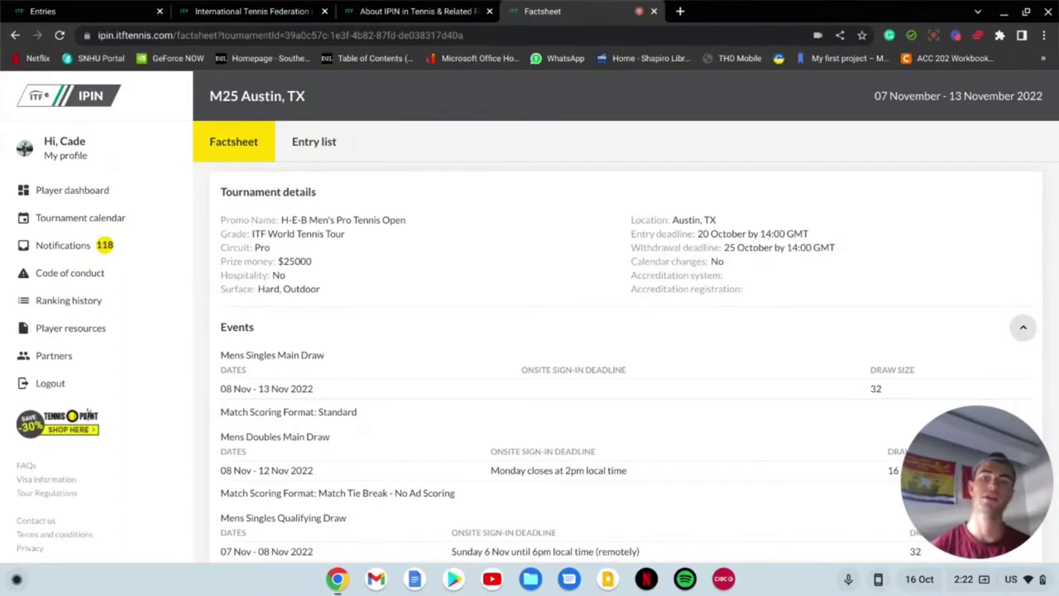
{"action": "scroll", "coordinate": [626, 347], "scroll_direction": "down", "scroll_amount": 1}
{"action": "scroll", "coordinate": [626, 364], "scroll_direction": "down", "scroll_amount": 3}
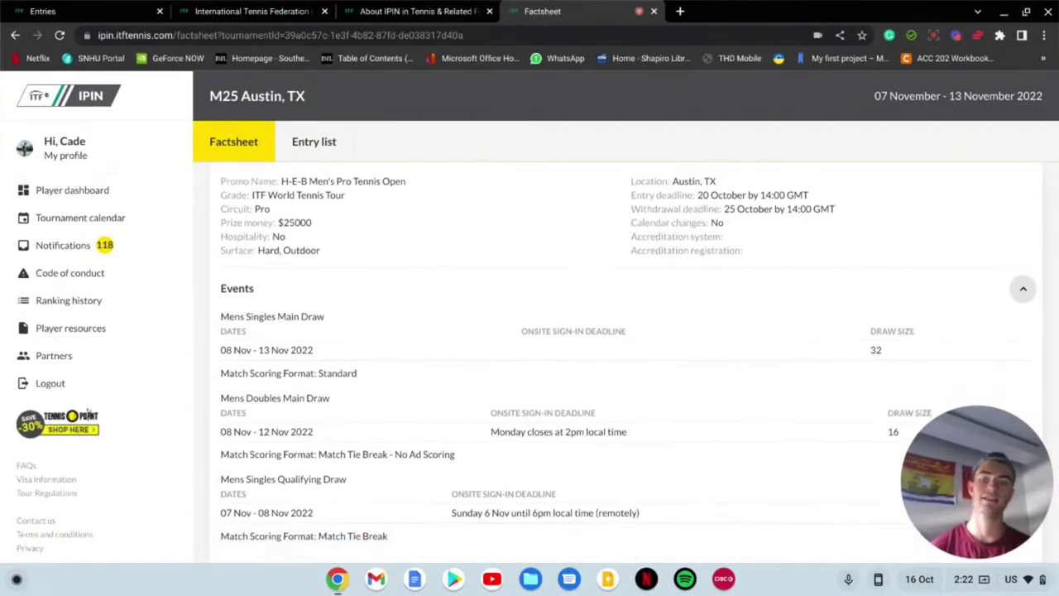
{"action": "scroll", "coordinate": [626, 364], "scroll_direction": "down", "scroll_amount": 3}
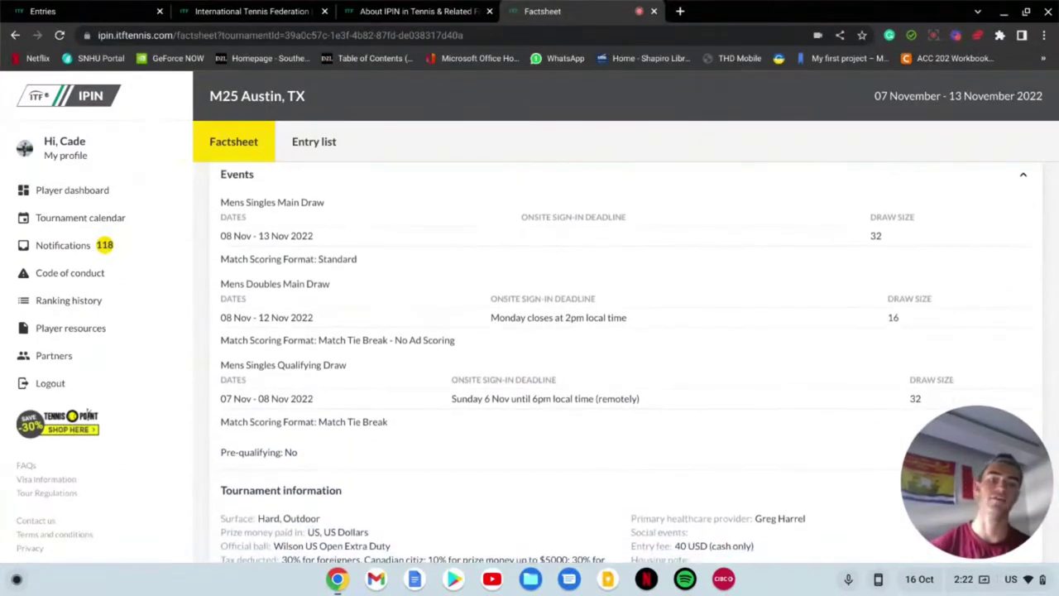
{"action": "scroll", "coordinate": [626, 364], "scroll_direction": "down", "scroll_amount": 2}
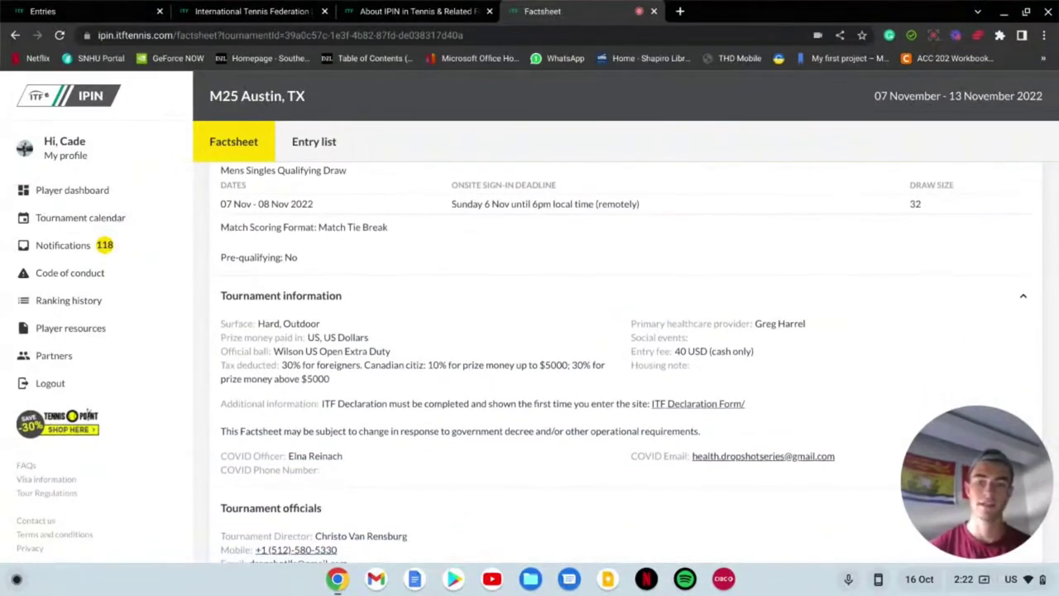
{"action": "scroll", "coordinate": [626, 364], "scroll_direction": "down", "scroll_amount": 4}
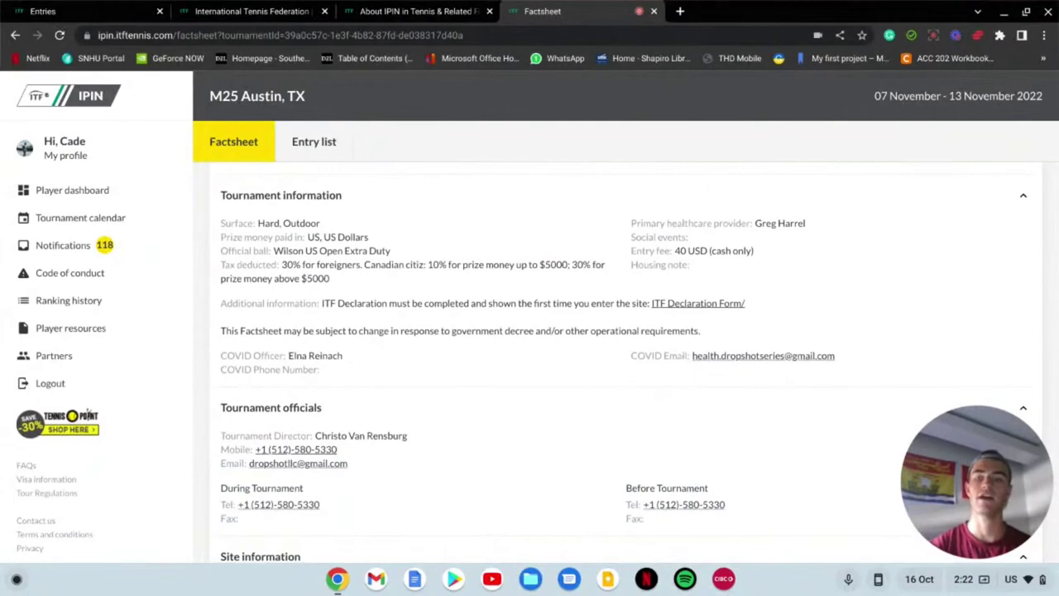
{"action": "scroll", "coordinate": [626, 364], "scroll_direction": "down", "scroll_amount": 10}
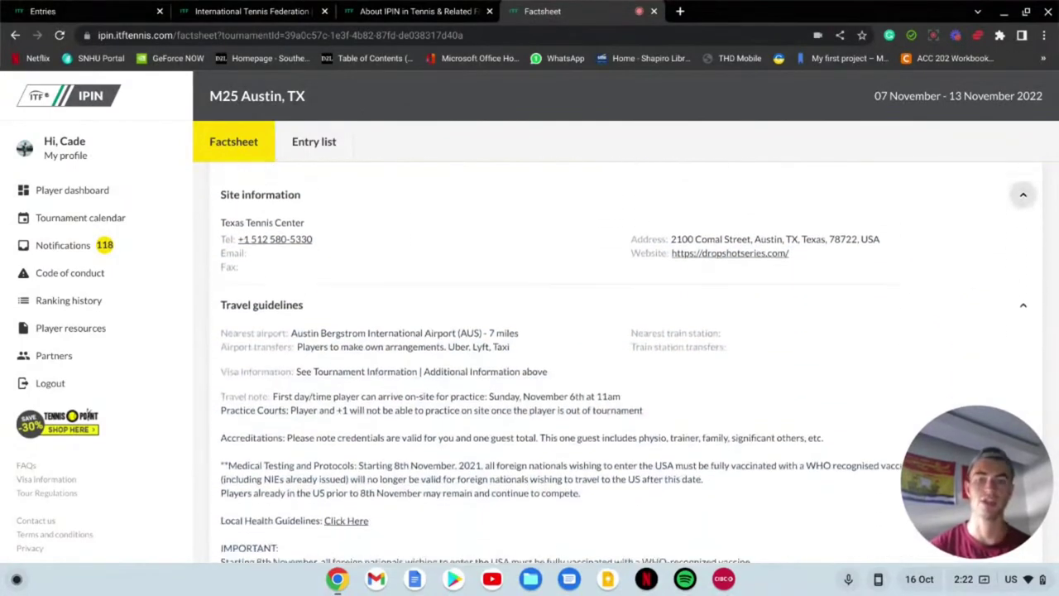
{"action": "scroll", "coordinate": [626, 364], "scroll_direction": "down", "scroll_amount": 8}
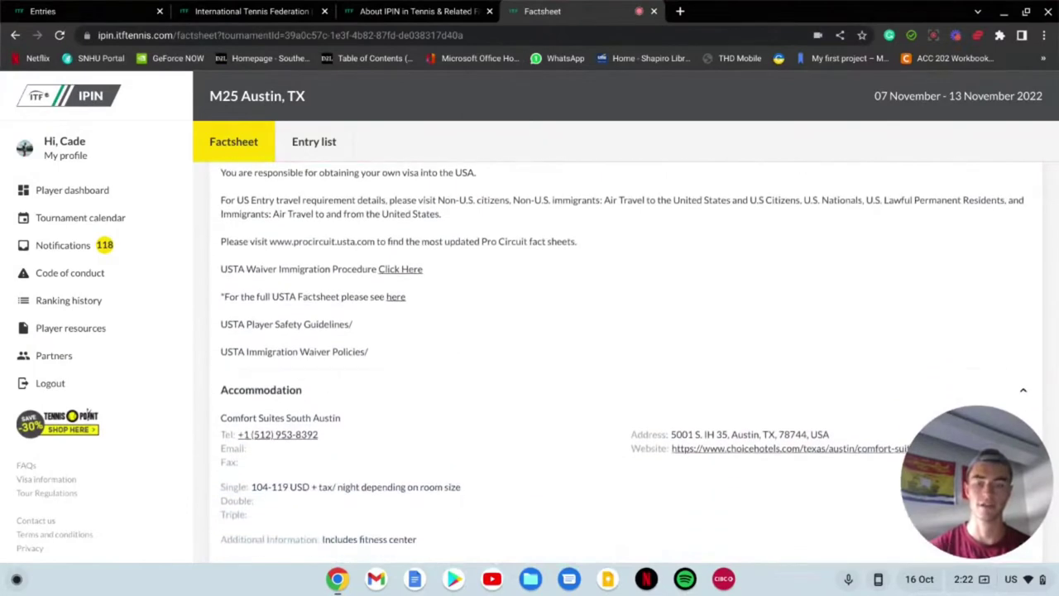
{"action": "scroll", "coordinate": [626, 364], "scroll_direction": "up", "scroll_amount": 20}
{"action": "scroll", "coordinate": [626, 364], "scroll_direction": "up", "scroll_amount": 8}
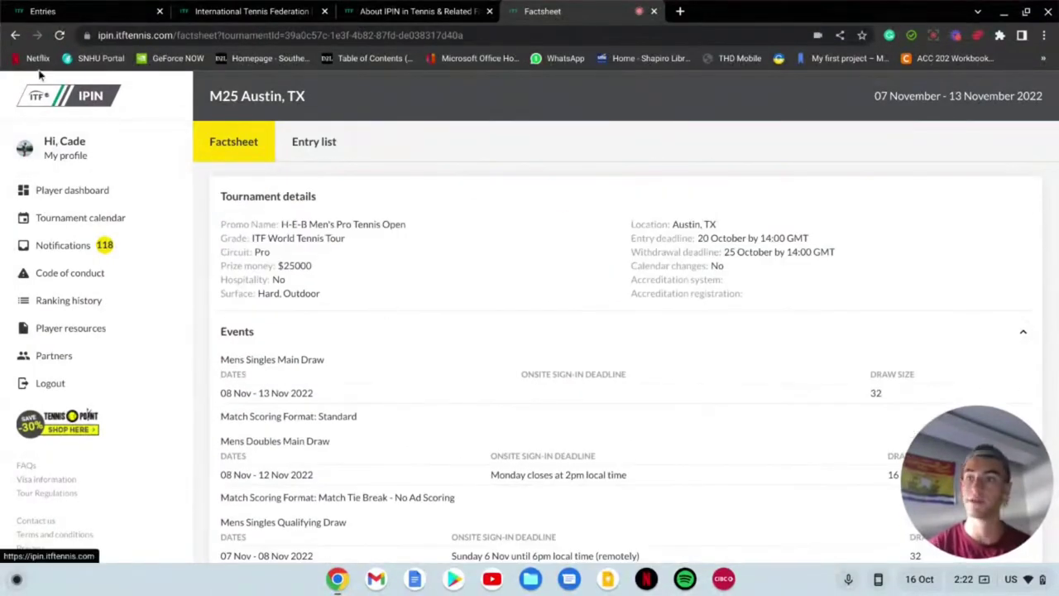
Step: Return to the player dashboard and scroll down to the M25 Austin, TX card
{"action": "left_click", "coordinate": [15, 34]}
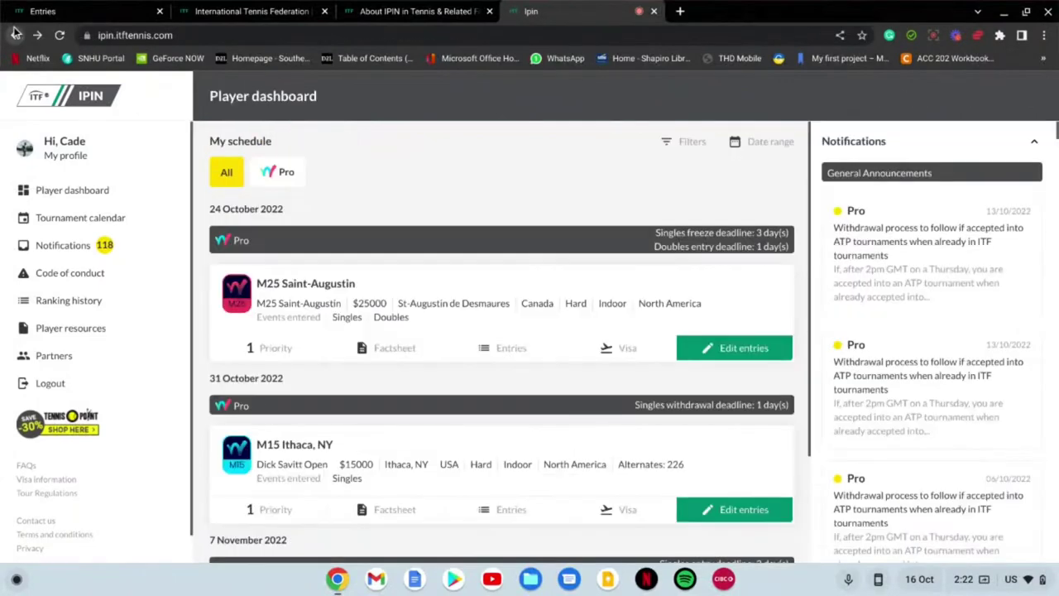
{"action": "scroll", "coordinate": [592, 185], "scroll_direction": "down", "scroll_amount": 1}
{"action": "scroll", "coordinate": [593, 186], "scroll_direction": "down", "scroll_amount": 5}
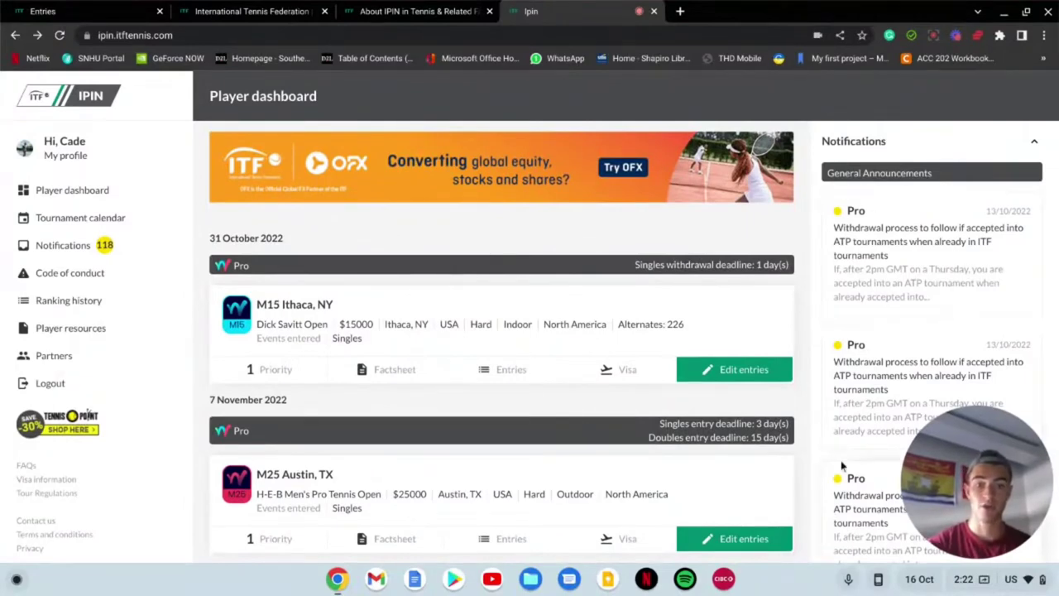
Step: Withdraw the singles entry from M25 Austin, TX and dismiss the success message
{"action": "left_click", "coordinate": [736, 539]}
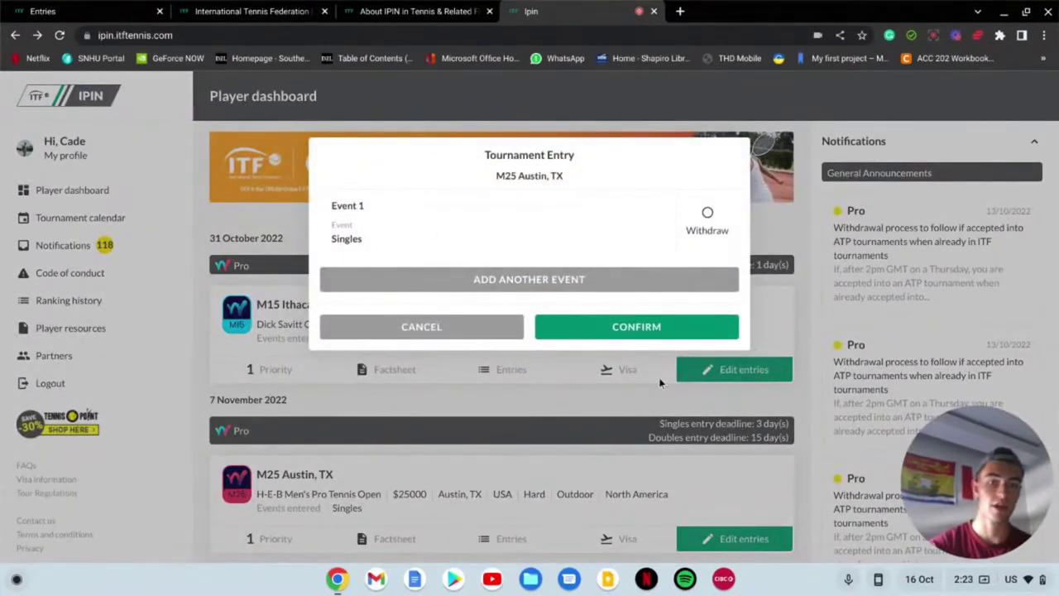
{"action": "left_click", "coordinate": [701, 217]}
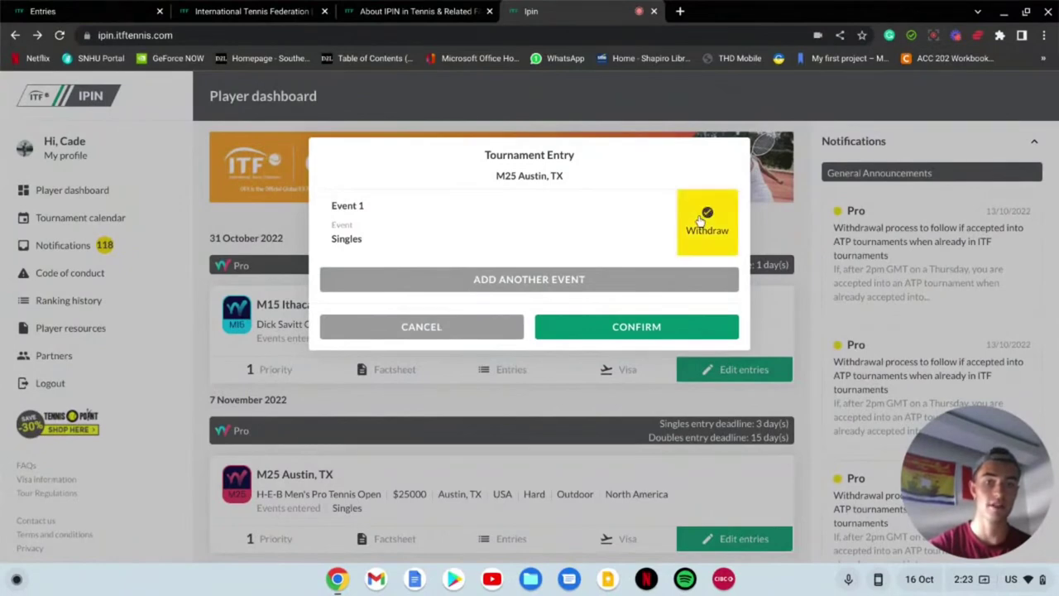
{"action": "left_click", "coordinate": [664, 326]}
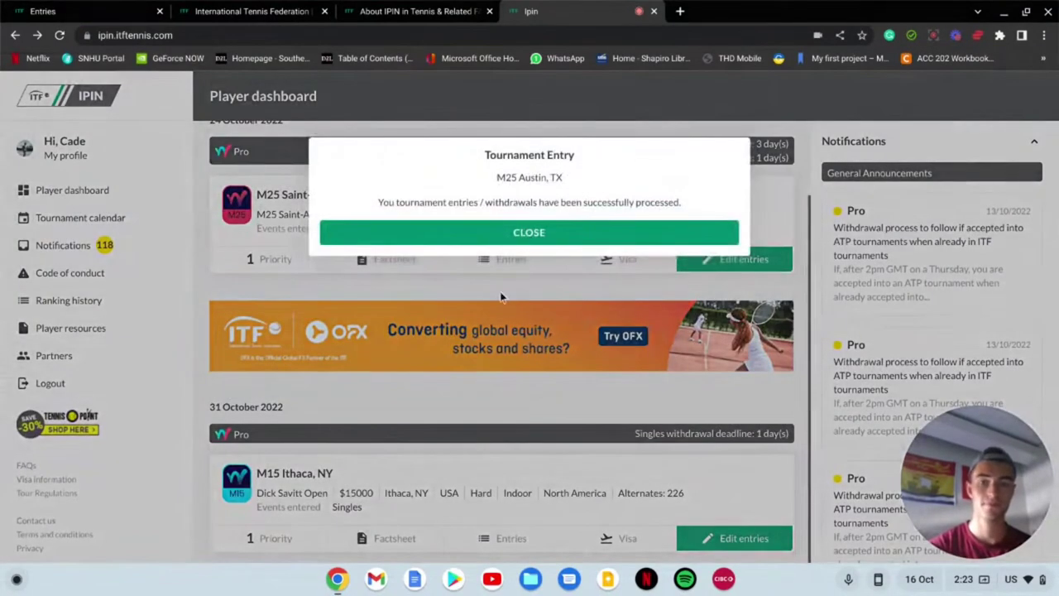
{"action": "left_click", "coordinate": [508, 236]}
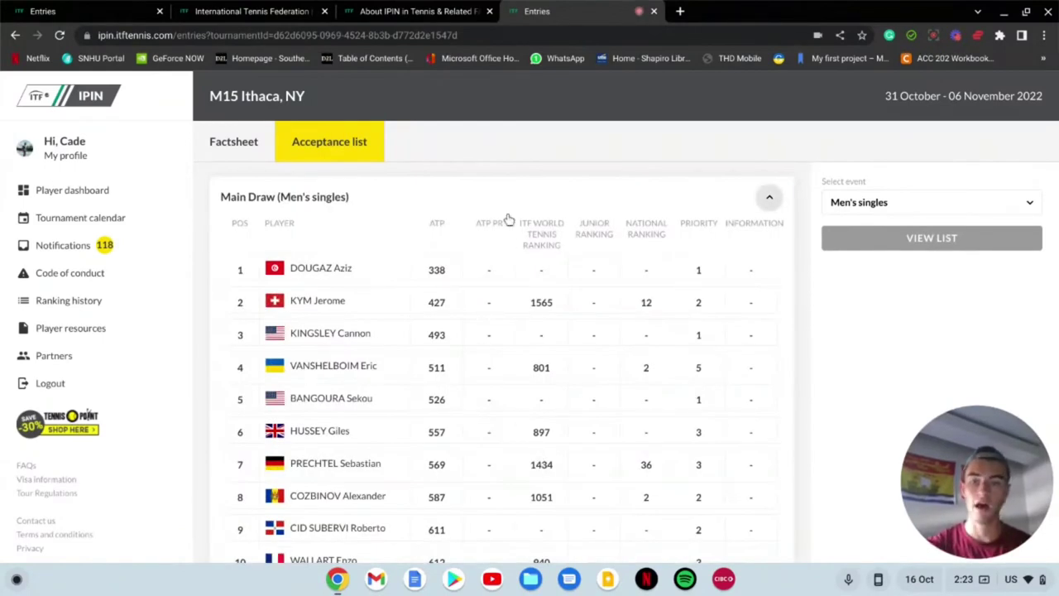
Step: Scroll the M15 Ithaca men's singles list through Junior Reserved Alternates and alternates past position 85
{"action": "scroll", "coordinate": [509, 219], "scroll_direction": "down", "scroll_amount": 3}
{"action": "scroll", "coordinate": [508, 220], "scroll_direction": "up", "scroll_amount": 3}
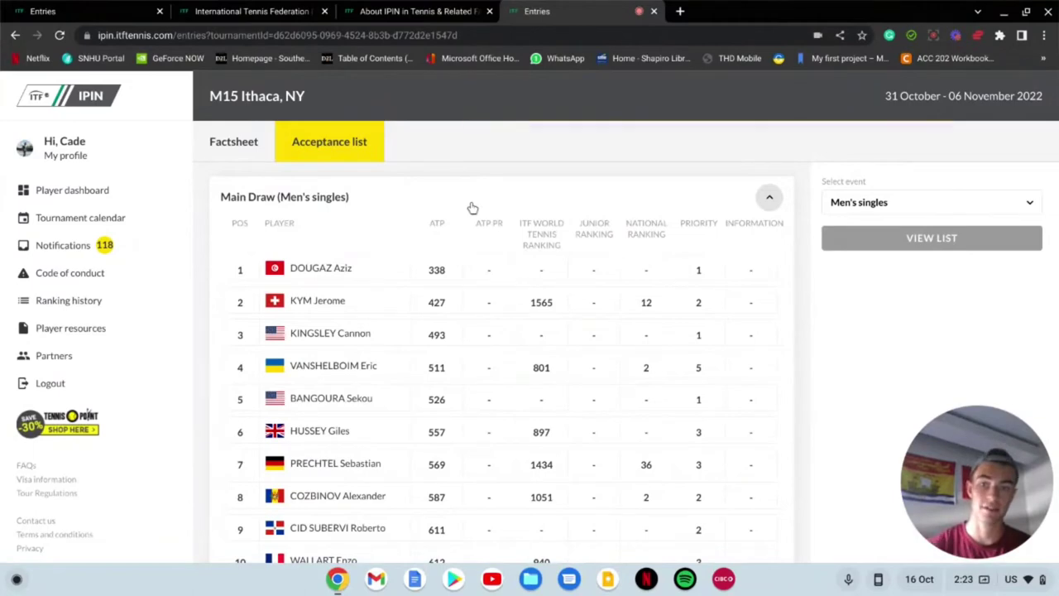
{"action": "scroll", "coordinate": [503, 366], "scroll_direction": "down", "scroll_amount": 3}
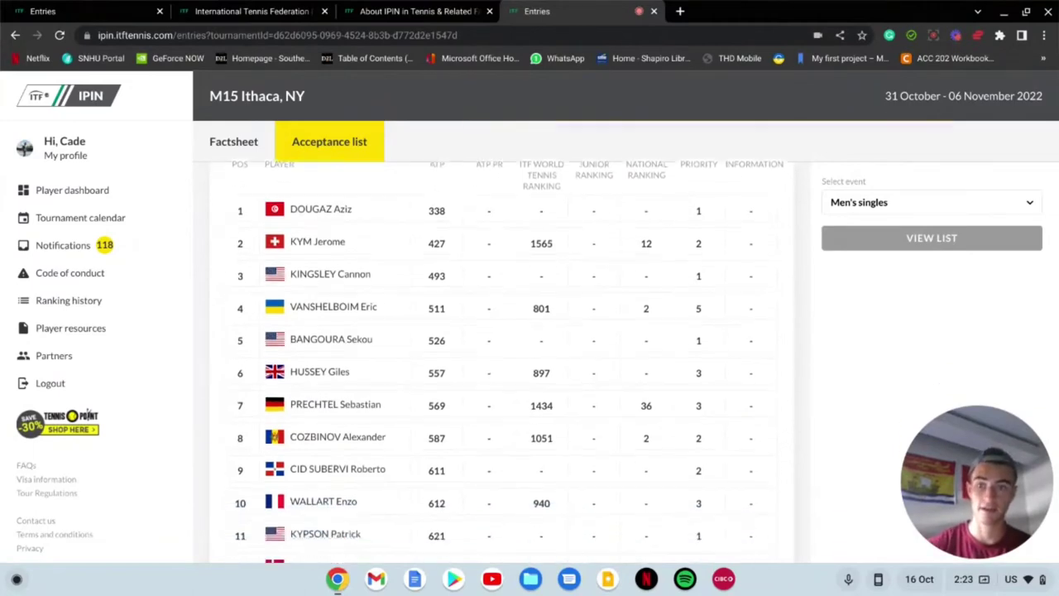
{"action": "scroll", "coordinate": [503, 365], "scroll_direction": "down", "scroll_amount": 5}
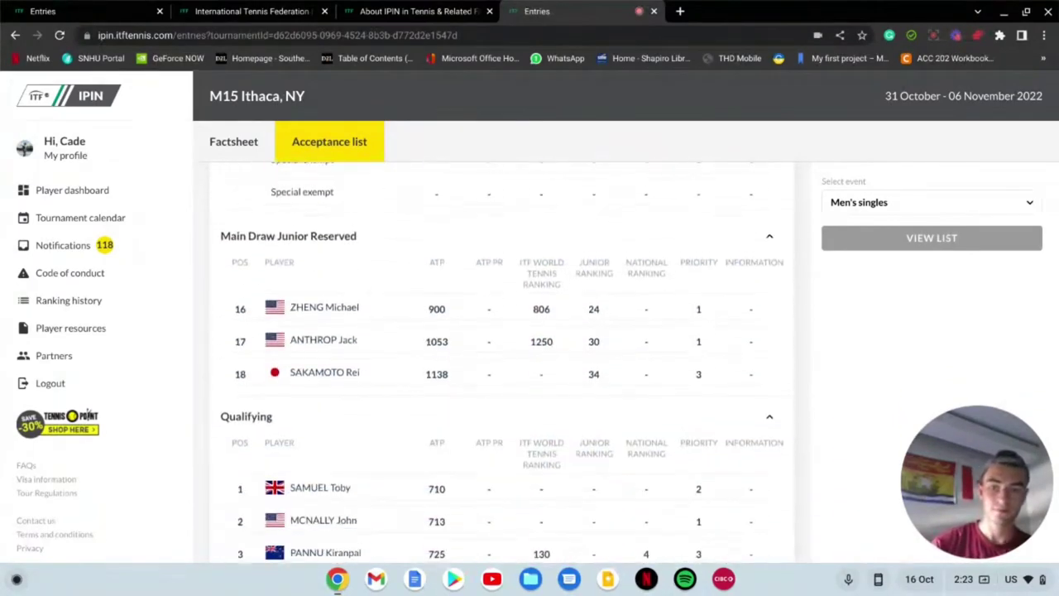
{"action": "scroll", "coordinate": [502, 362], "scroll_direction": "down", "scroll_amount": 4}
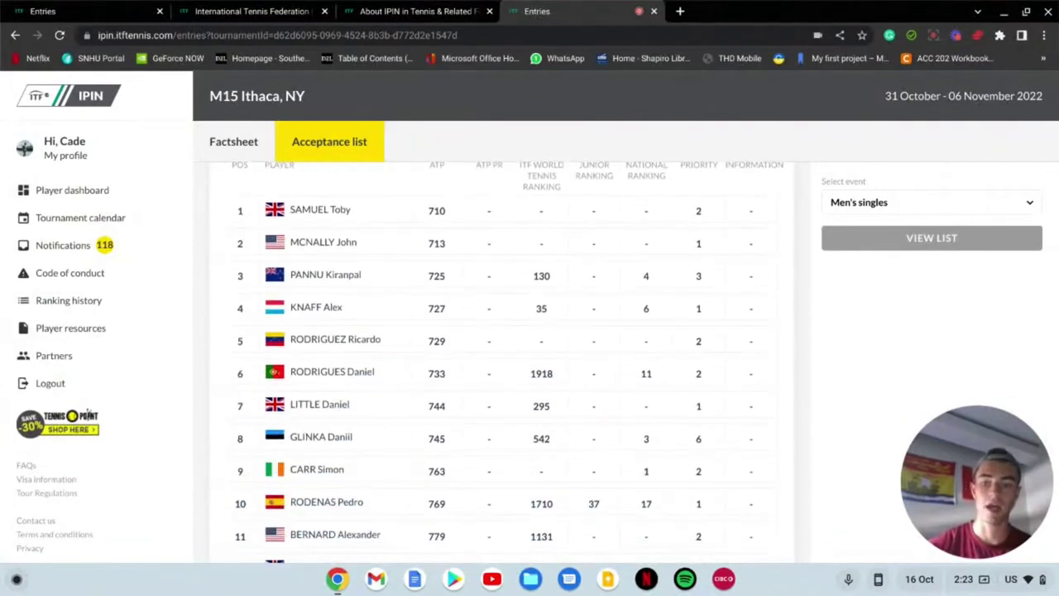
{"action": "scroll", "coordinate": [502, 363], "scroll_direction": "down", "scroll_amount": 3}
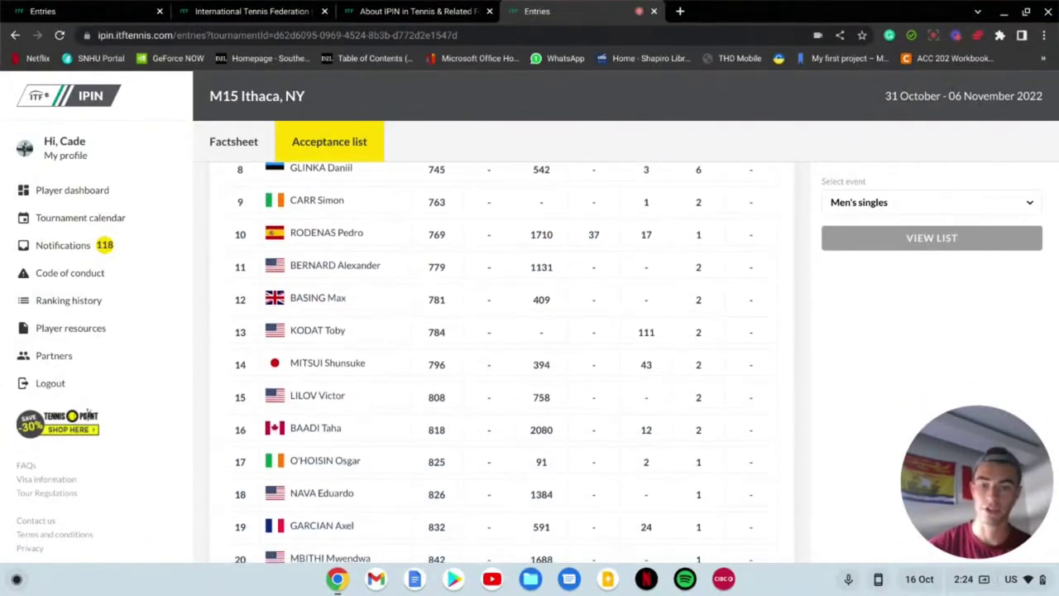
{"action": "scroll", "coordinate": [502, 362], "scroll_direction": "down", "scroll_amount": 3}
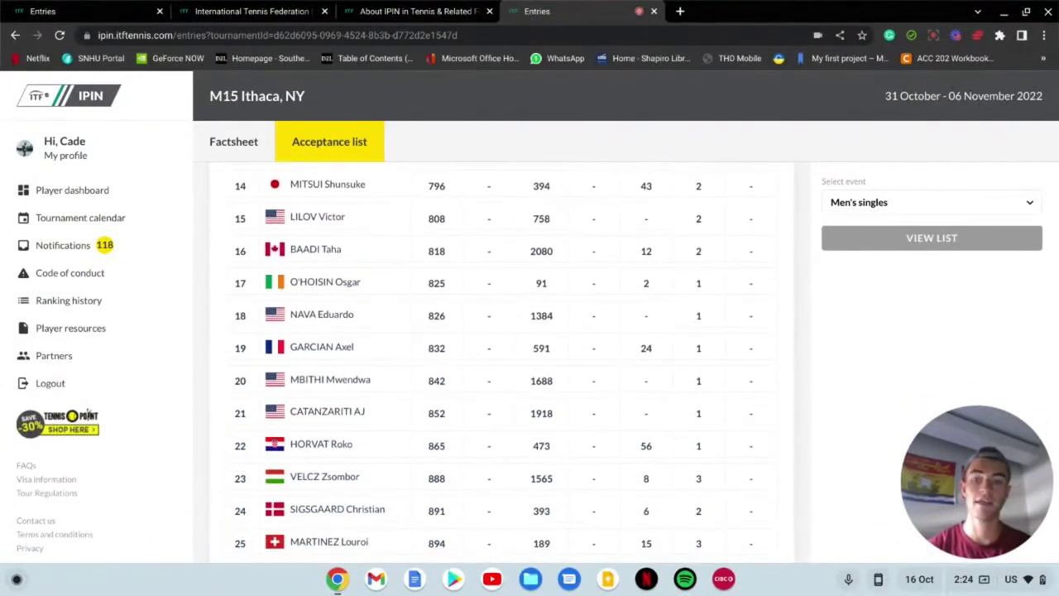
{"action": "scroll", "coordinate": [502, 363], "scroll_direction": "down", "scroll_amount": 1}
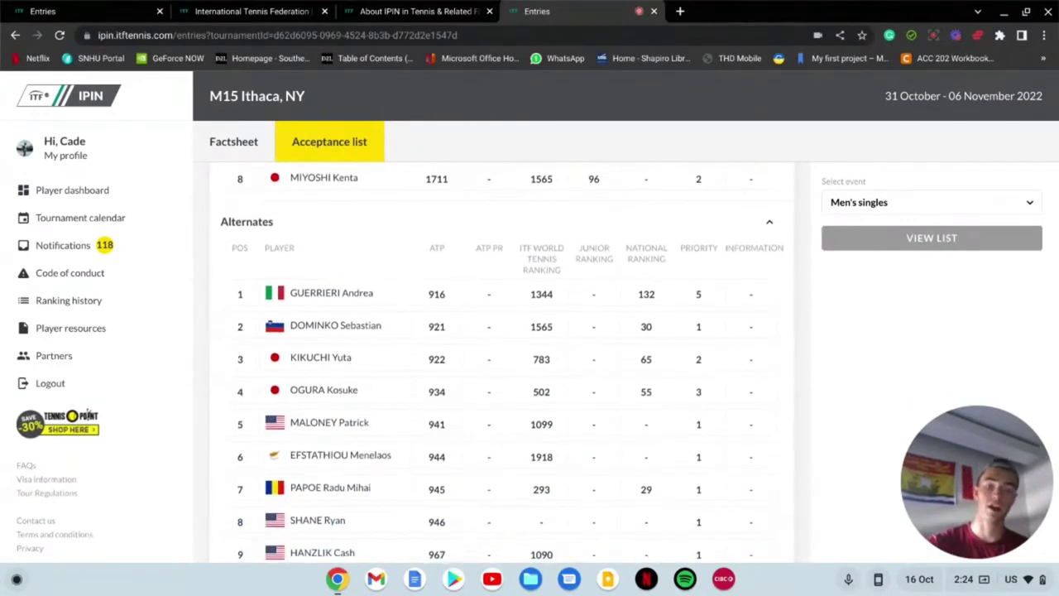
{"action": "scroll", "coordinate": [497, 364], "scroll_direction": "down", "scroll_amount": 1}
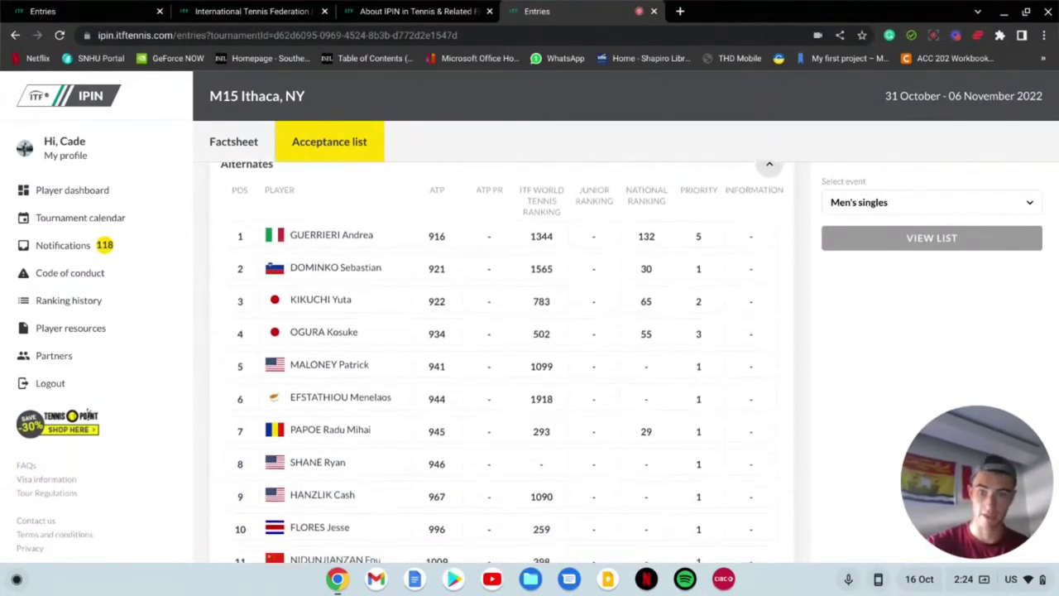
{"action": "scroll", "coordinate": [496, 364], "scroll_direction": "down", "scroll_amount": 5}
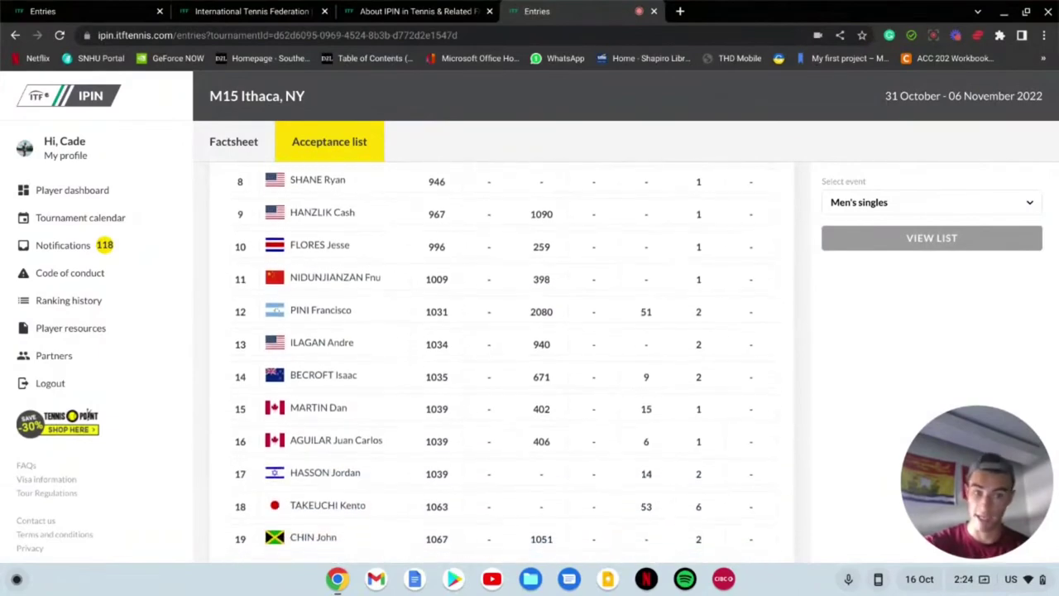
{"action": "scroll", "coordinate": [497, 364], "scroll_direction": "down", "scroll_amount": 13}
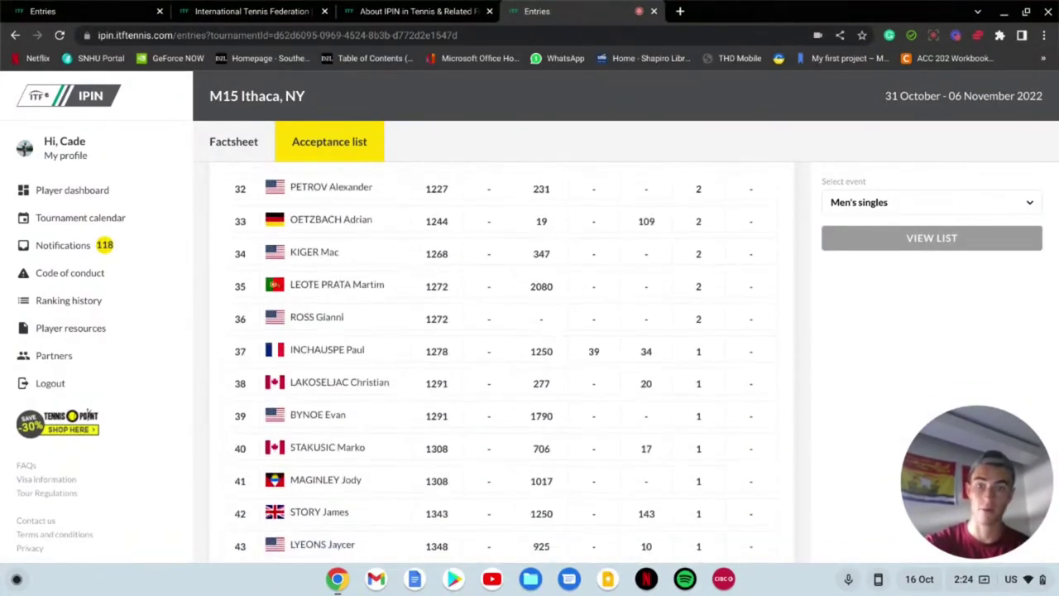
{"action": "scroll", "coordinate": [497, 364], "scroll_direction": "down", "scroll_amount": 16}
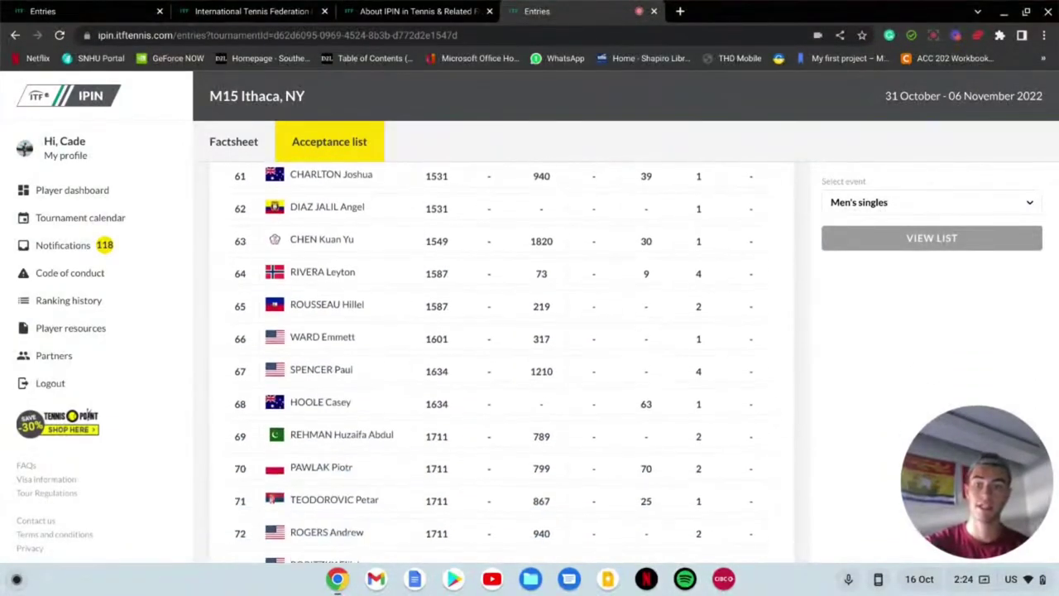
{"action": "scroll", "coordinate": [496, 364], "scroll_direction": "down", "scroll_amount": 8}
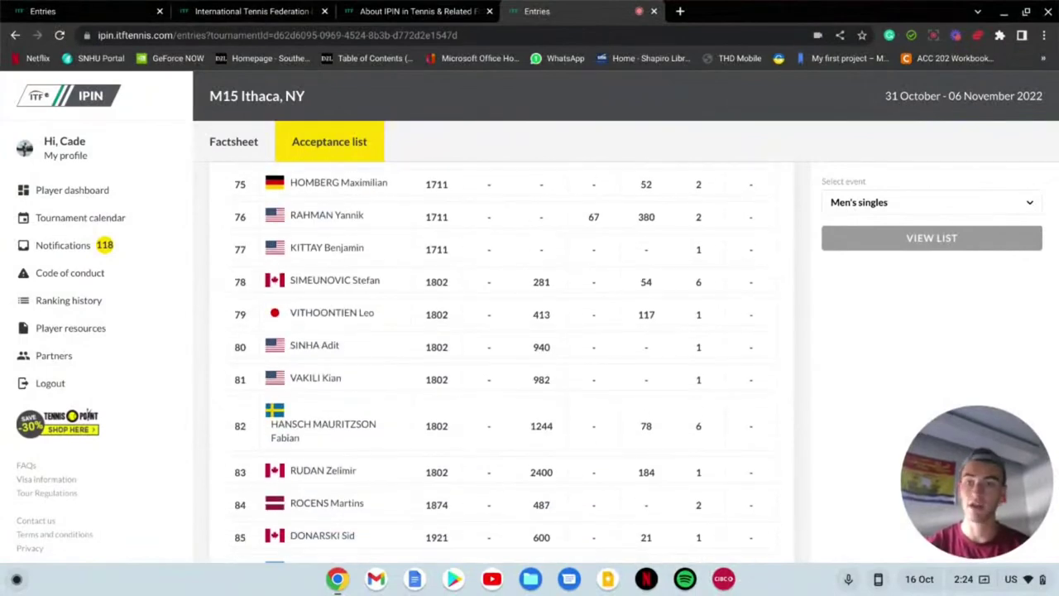
{"action": "key", "text": "ctrl+f"}
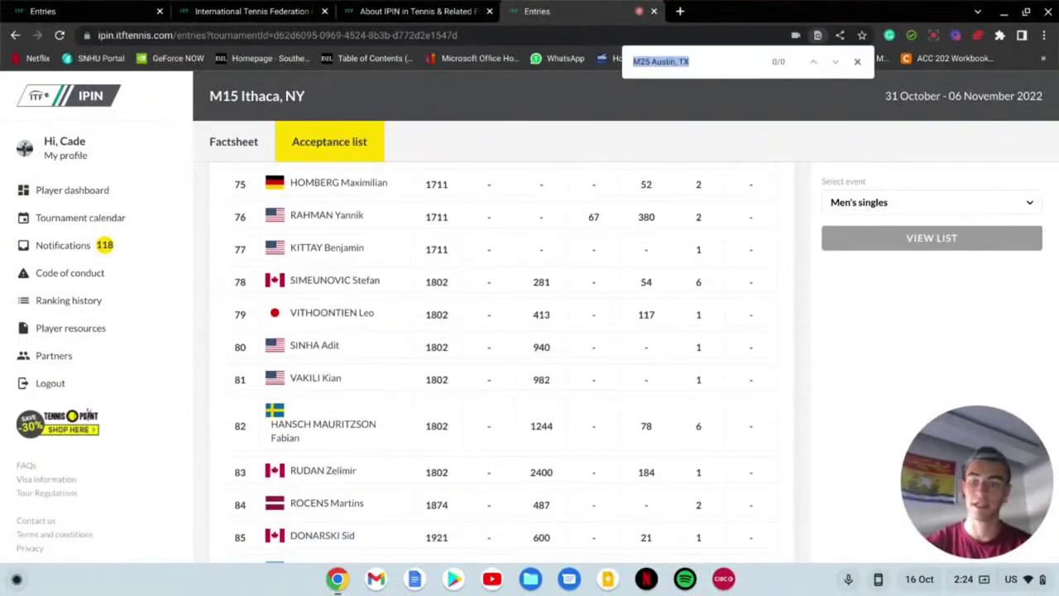
{"action": "type", "text": "cade"}
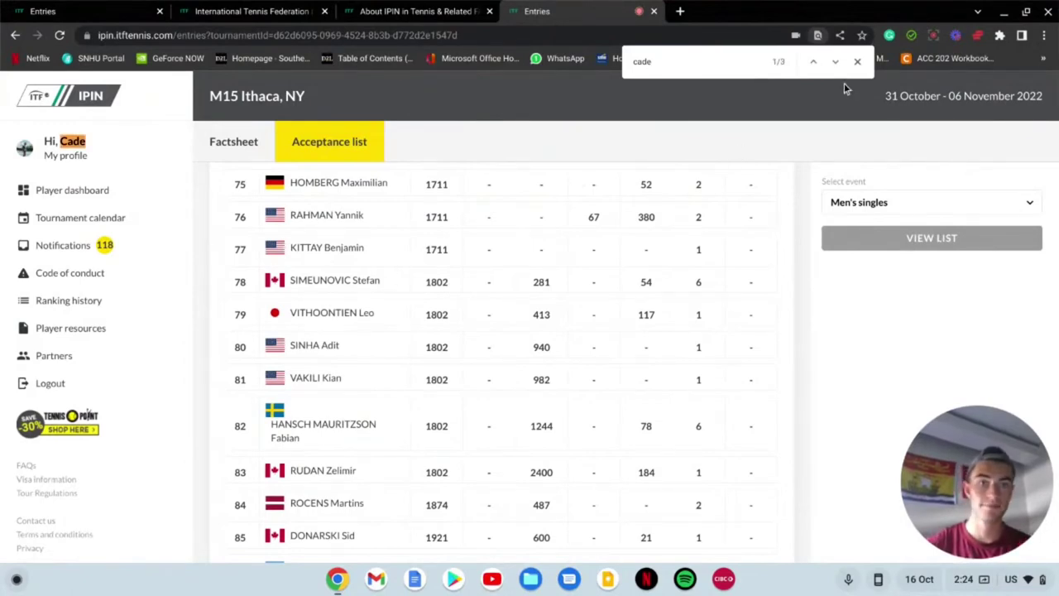
{"action": "left_click", "coordinate": [838, 61]}
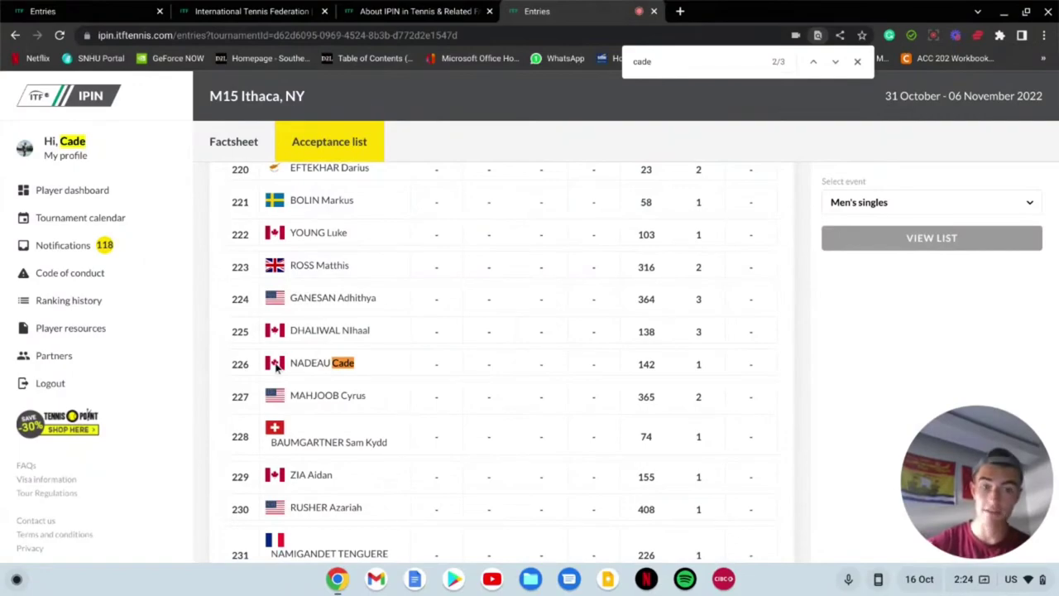
{"action": "scroll", "coordinate": [497, 379], "scroll_direction": "down", "scroll_amount": 20}
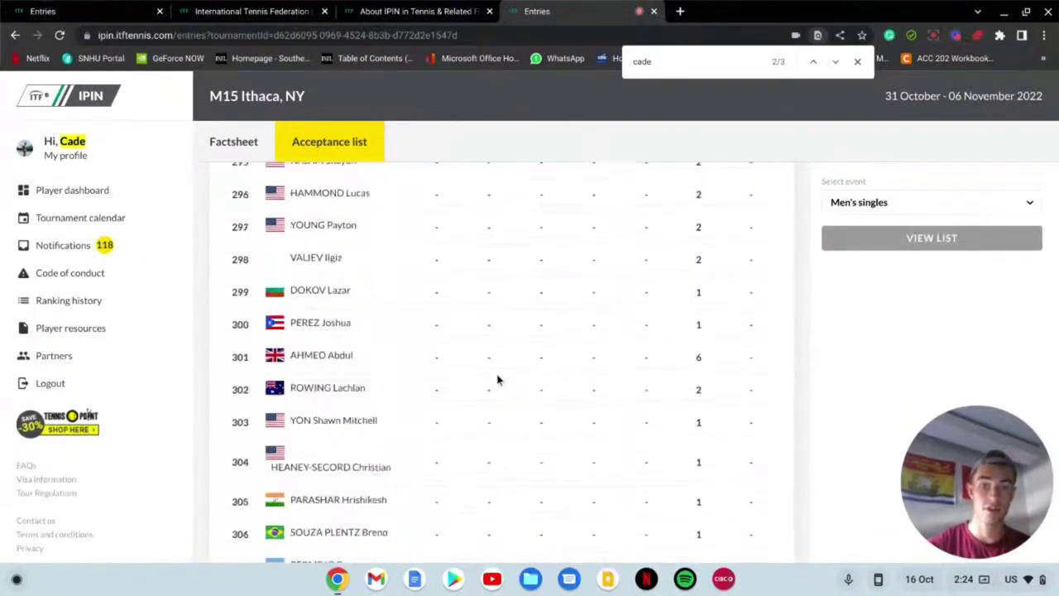
{"action": "scroll", "coordinate": [497, 380], "scroll_direction": "down", "scroll_amount": 20}
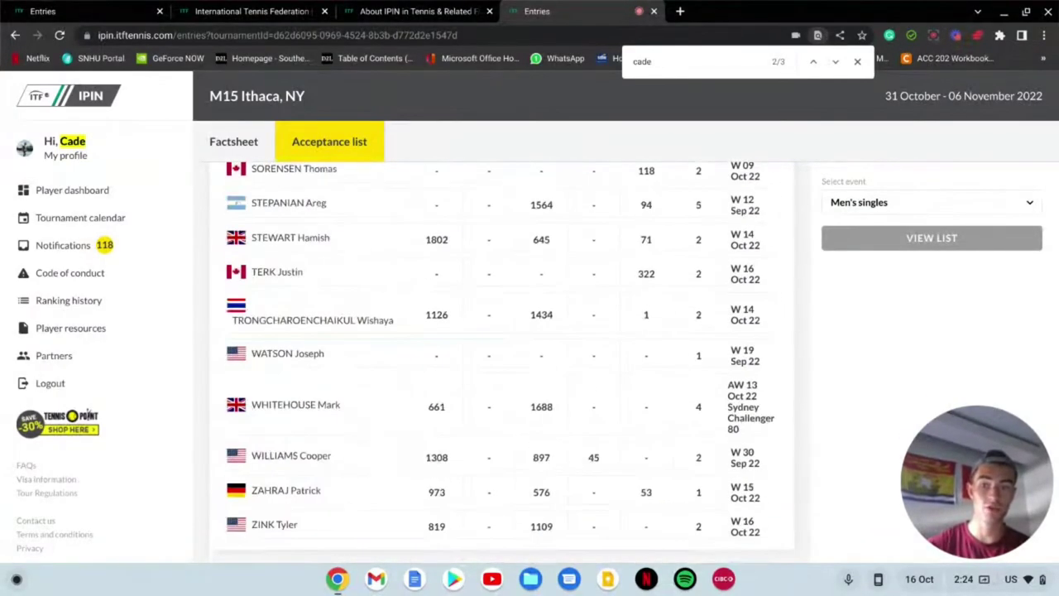
{"action": "scroll", "coordinate": [497, 380], "scroll_direction": "up", "scroll_amount": 20}
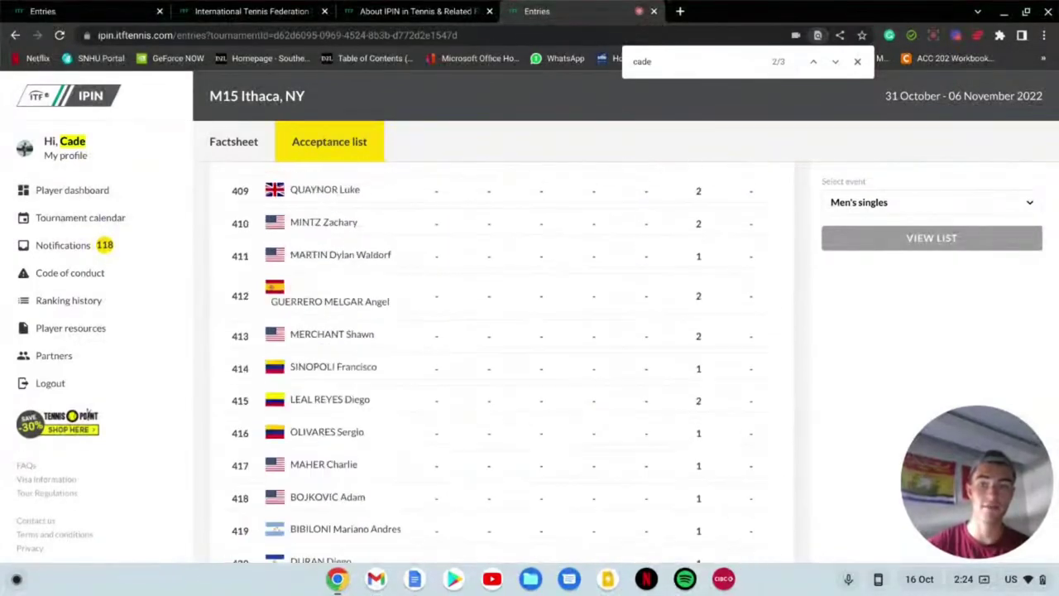
{"action": "scroll", "coordinate": [304, 411], "scroll_direction": "down", "scroll_amount": 3}
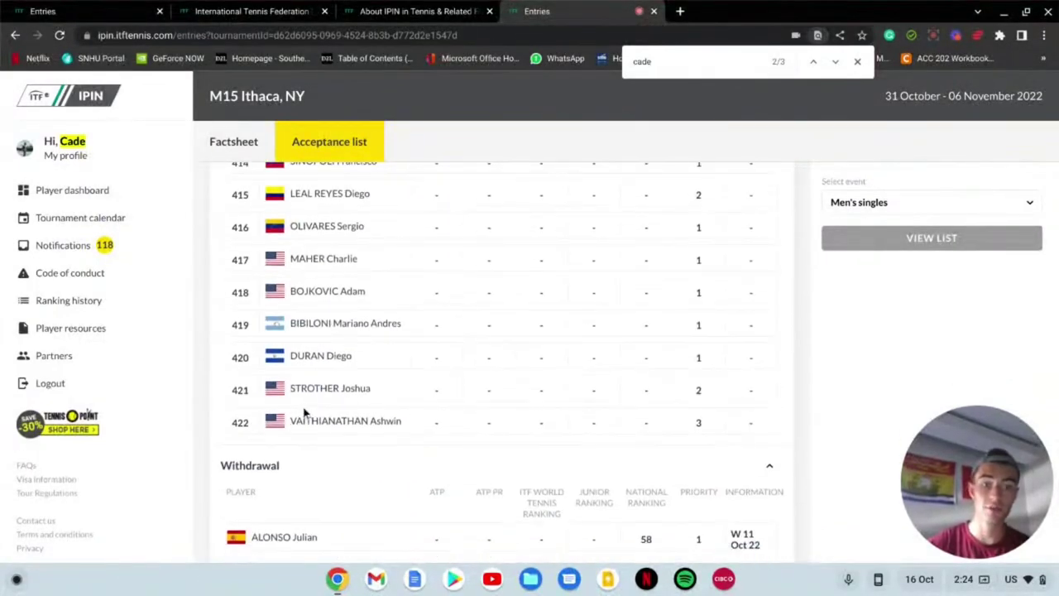
{"action": "scroll", "coordinate": [304, 411], "scroll_direction": "up", "scroll_amount": 20}
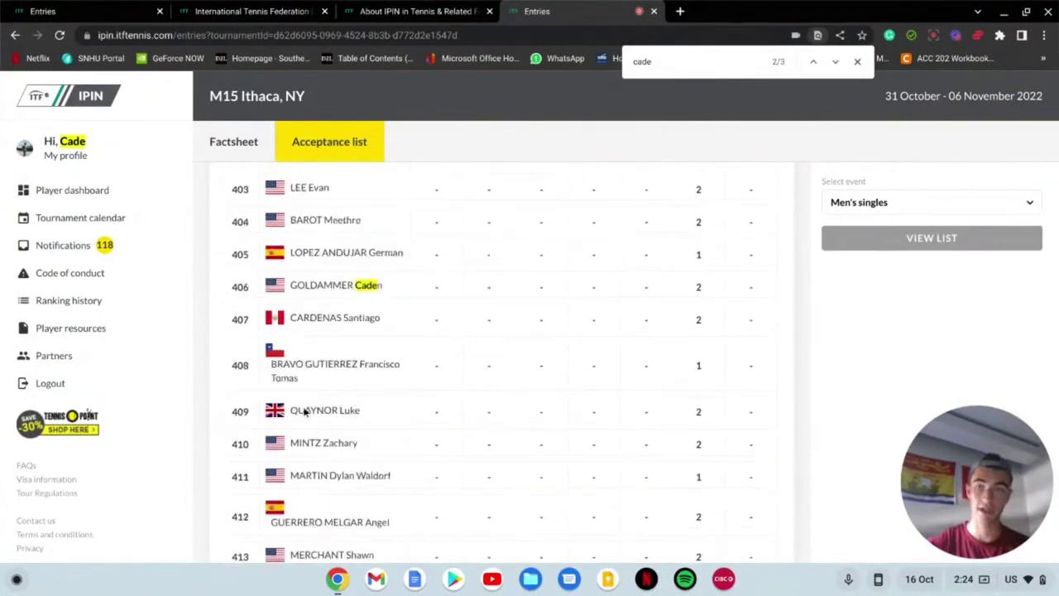
{"action": "scroll", "coordinate": [303, 411], "scroll_direction": "up", "scroll_amount": 20}
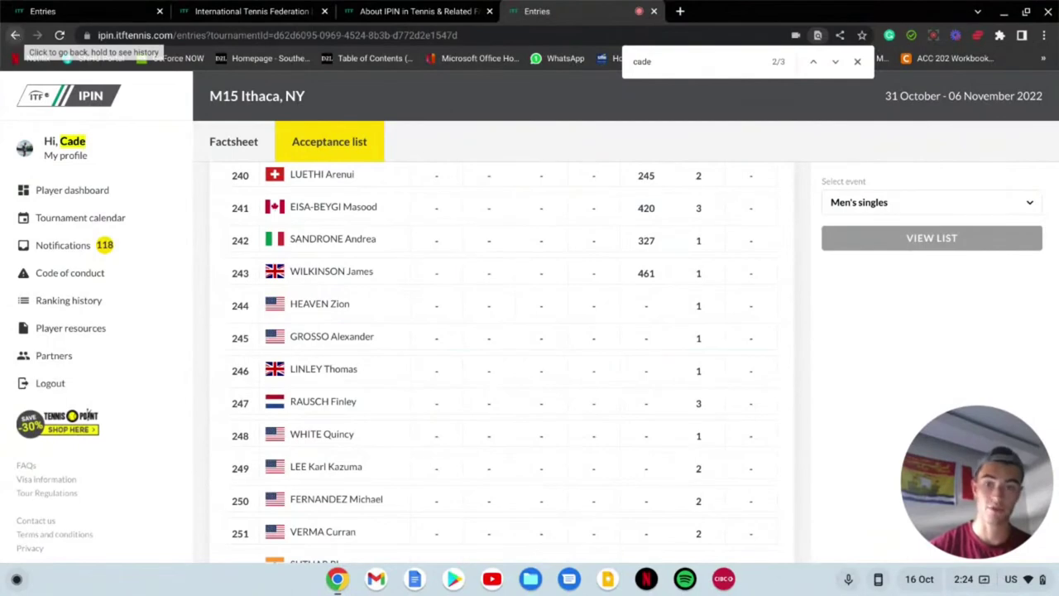
Step: Go back to the player dashboard and open the M25 Saint-Augustin acceptance list
{"action": "left_click", "coordinate": [16, 37]}
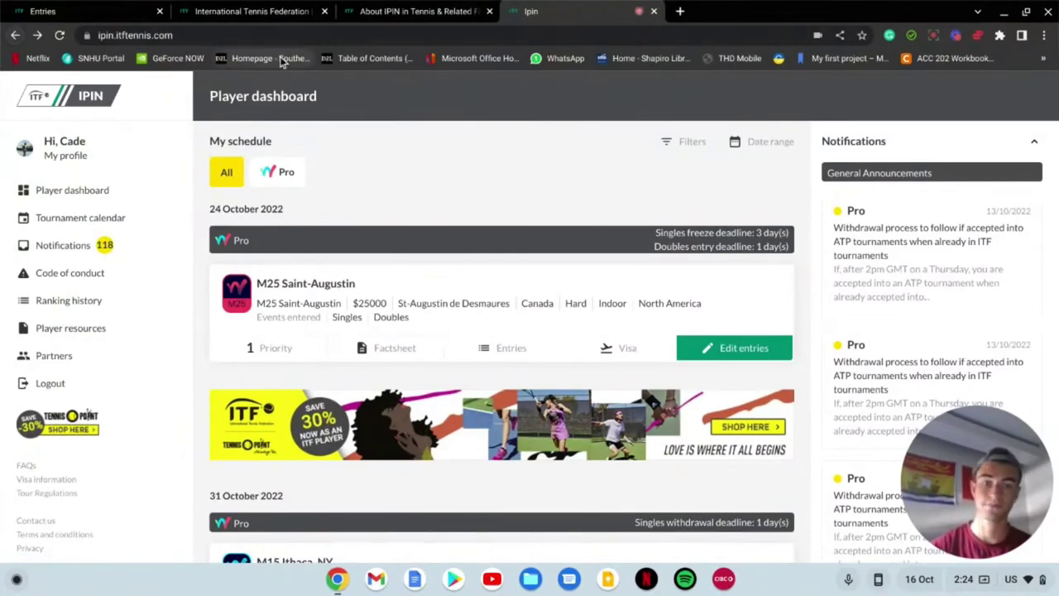
{"action": "scroll", "coordinate": [318, 273], "scroll_direction": "down", "scroll_amount": 2}
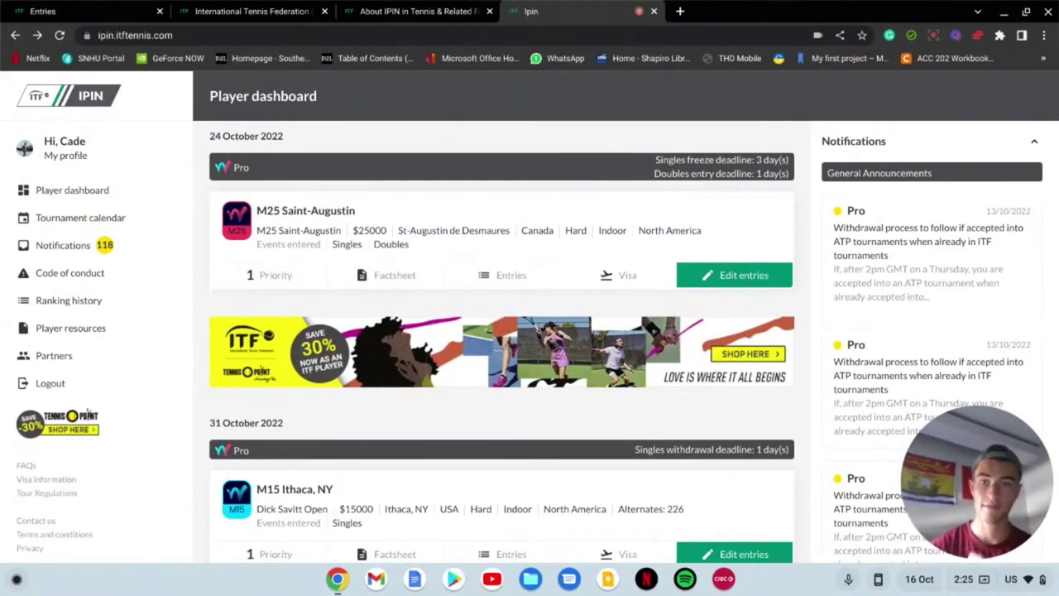
{"action": "left_click", "coordinate": [512, 275]}
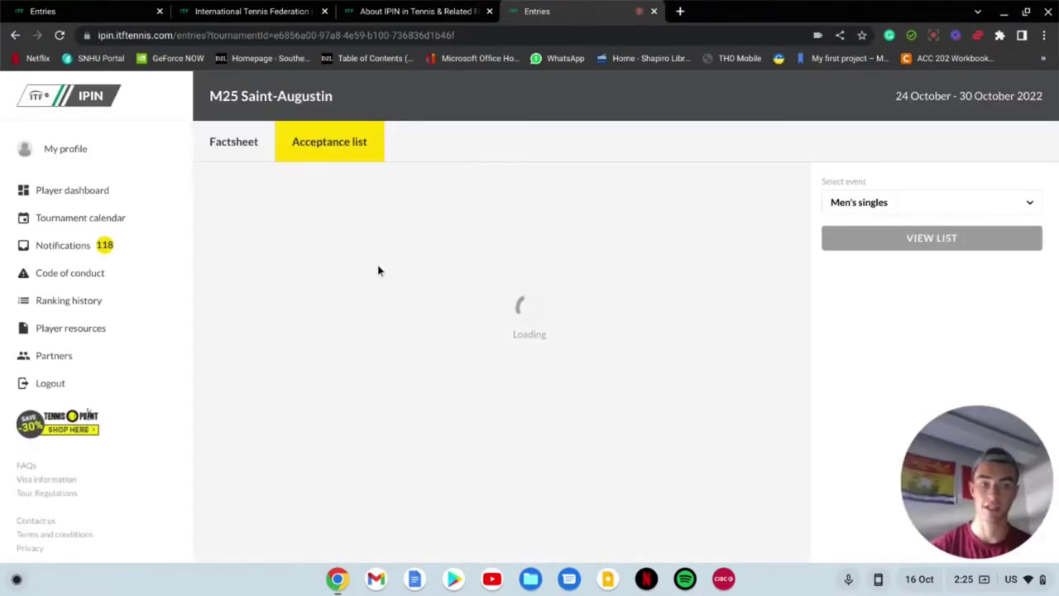
Step: Review the Saint-Augustin singles entries, highlighting rows 20 to 24 down to the Alternates
{"action": "scroll", "coordinate": [379, 271], "scroll_direction": "down", "scroll_amount": 1}
{"action": "scroll", "coordinate": [502, 364], "scroll_direction": "down", "scroll_amount": 1}
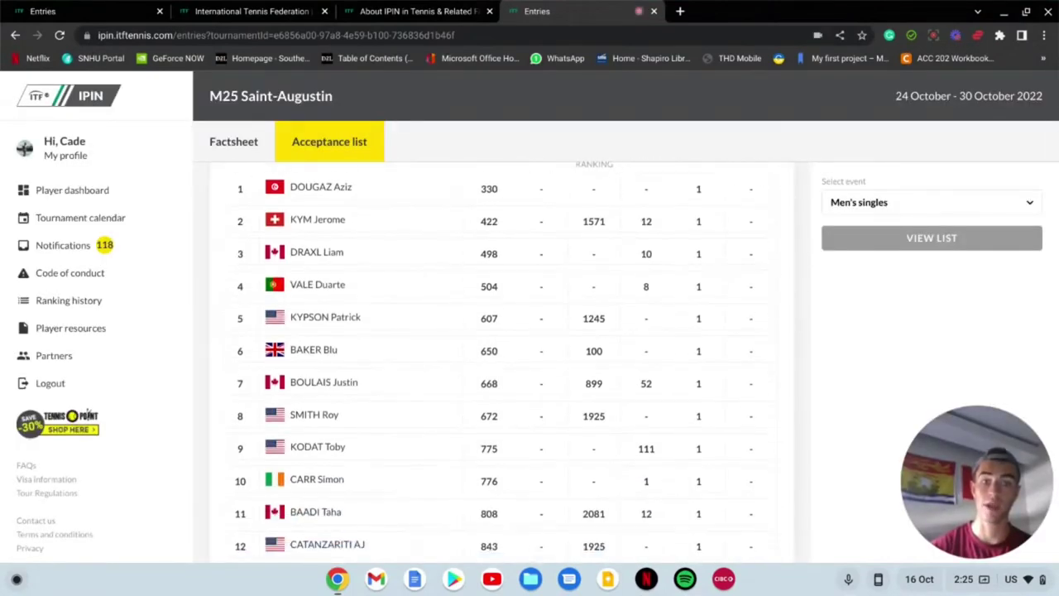
{"action": "scroll", "coordinate": [496, 360], "scroll_direction": "down", "scroll_amount": 15}
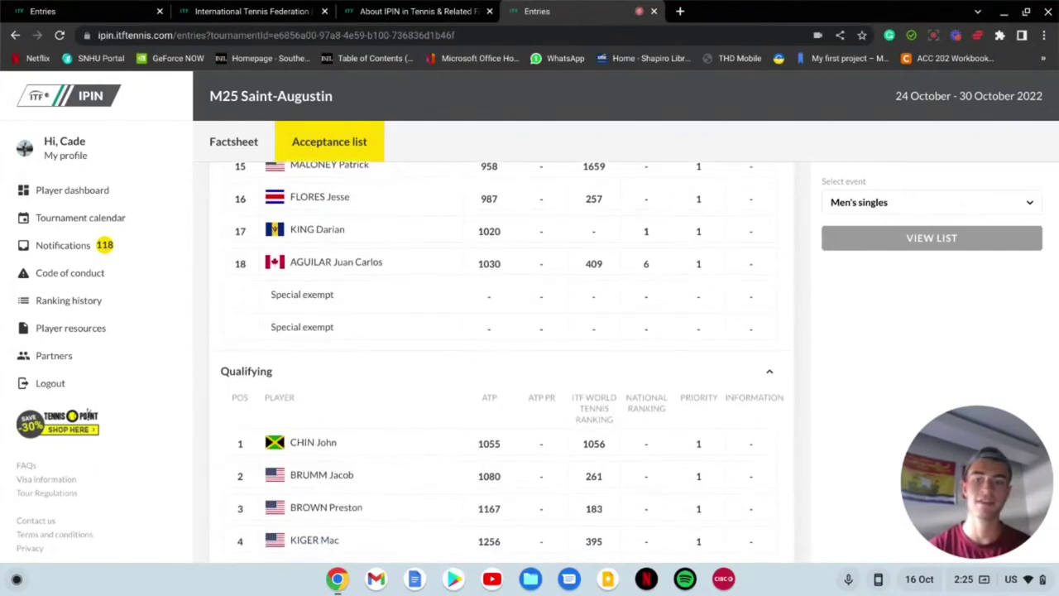
{"action": "scroll", "coordinate": [502, 361], "scroll_direction": "down", "scroll_amount": 10}
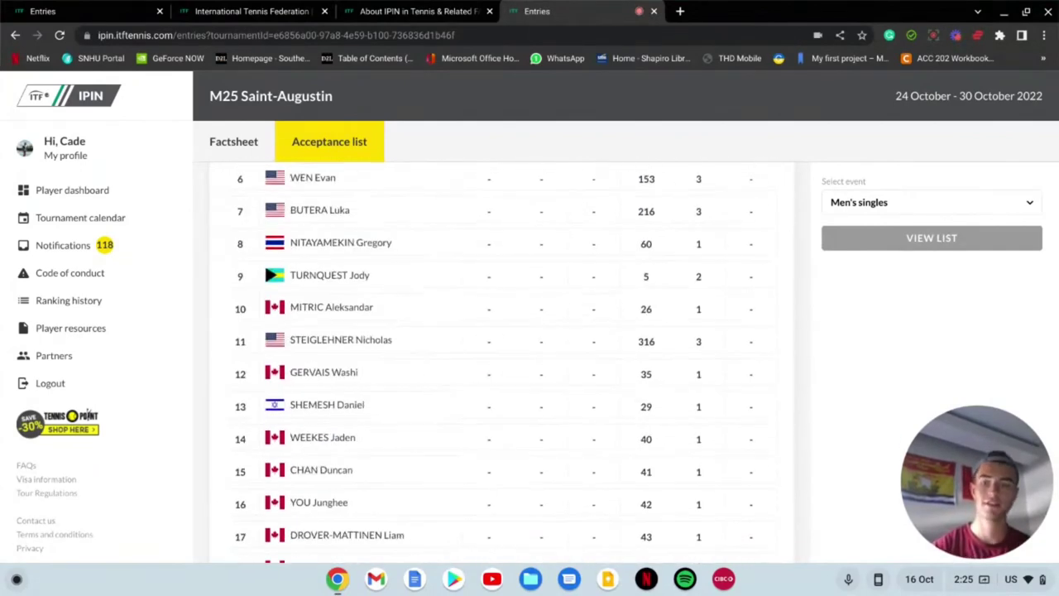
{"action": "scroll", "coordinate": [502, 360], "scroll_direction": "down", "scroll_amount": 2}
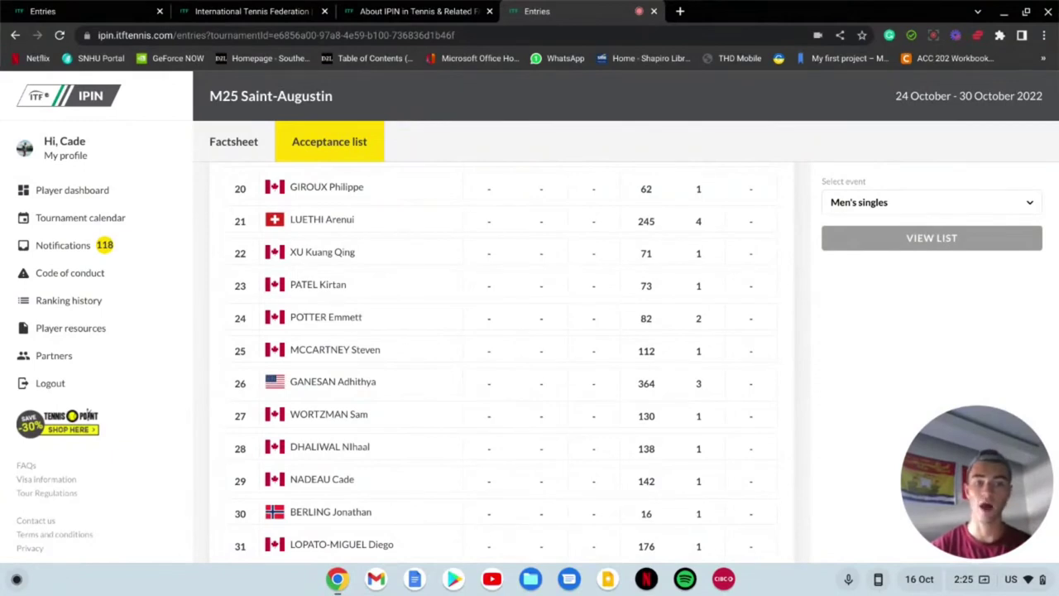
{"action": "left_click_drag", "start_coordinate": [389, 323], "coordinate": [279, 199]}
{"action": "left_click", "coordinate": [278, 197]}
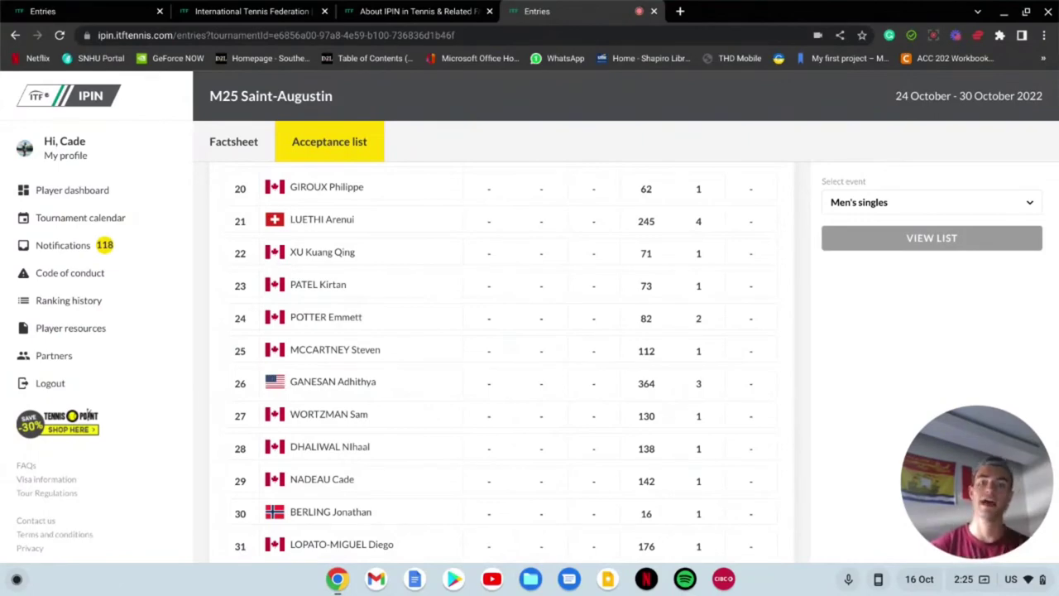
{"action": "scroll", "coordinate": [677, 302], "scroll_direction": "down", "scroll_amount": 15}
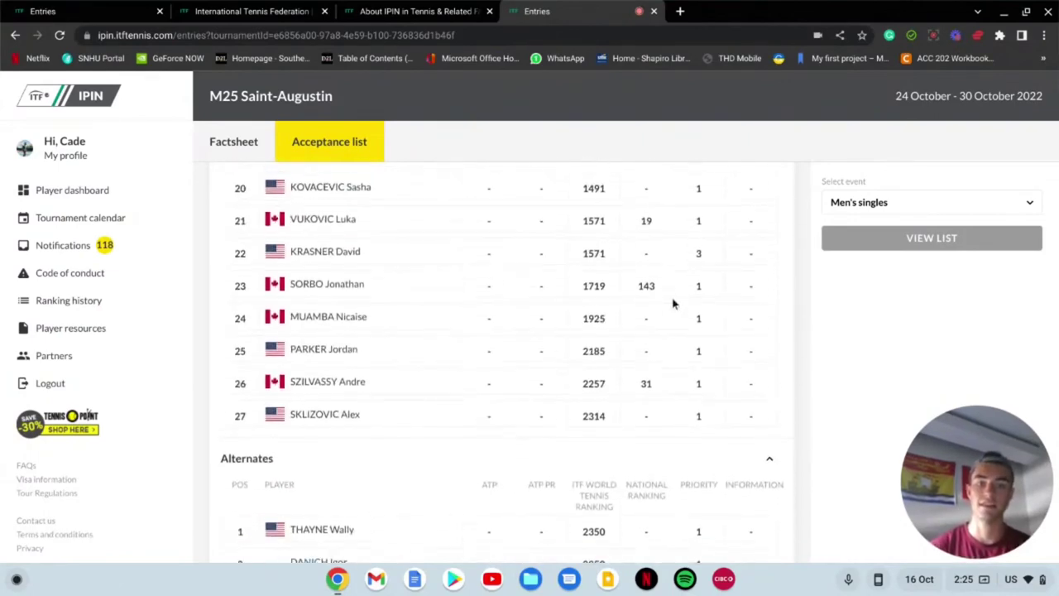
{"action": "scroll", "coordinate": [673, 303], "scroll_direction": "down", "scroll_amount": 1}
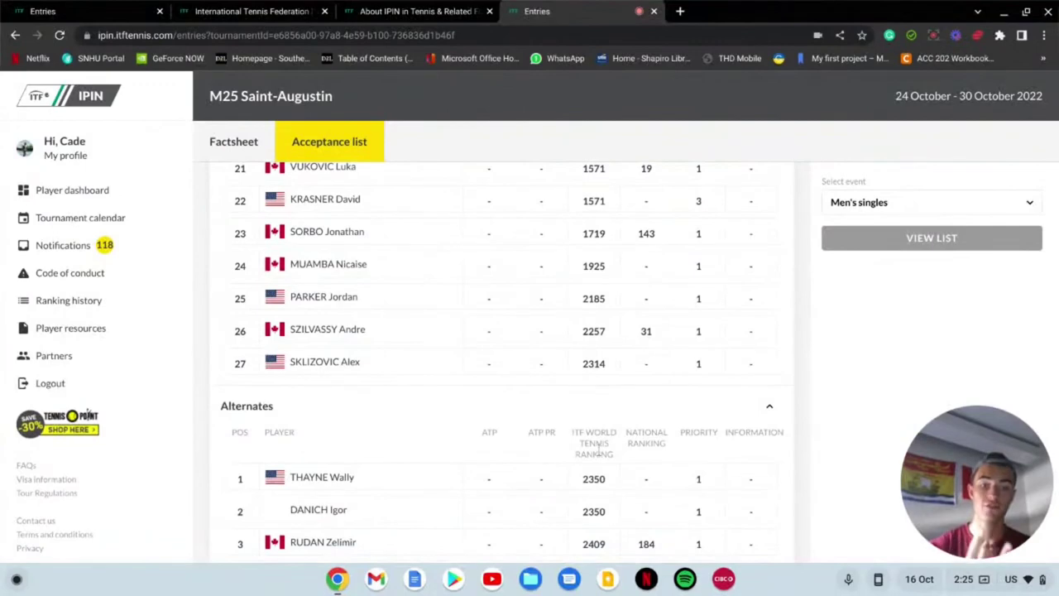
Step: Highlight the ATP, ATP PR, PRIORITY and NATIONAL RANKING column headings
{"action": "left_click_drag", "start_coordinate": [494, 436], "coordinate": [478, 436]}
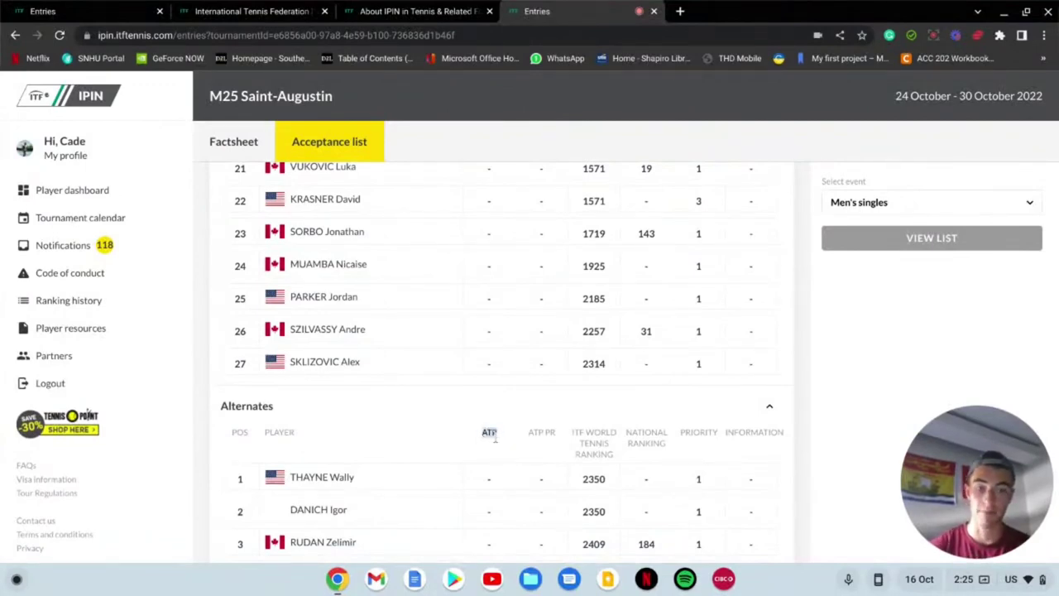
{"action": "left_click_drag", "start_coordinate": [561, 443], "coordinate": [531, 436]}
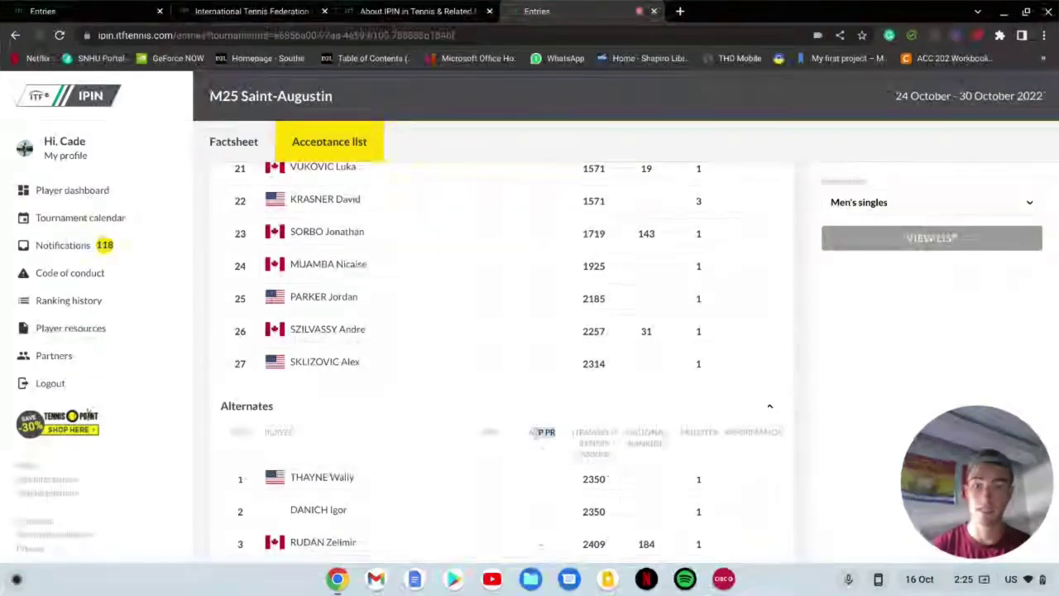
{"action": "left_click", "coordinate": [532, 434]}
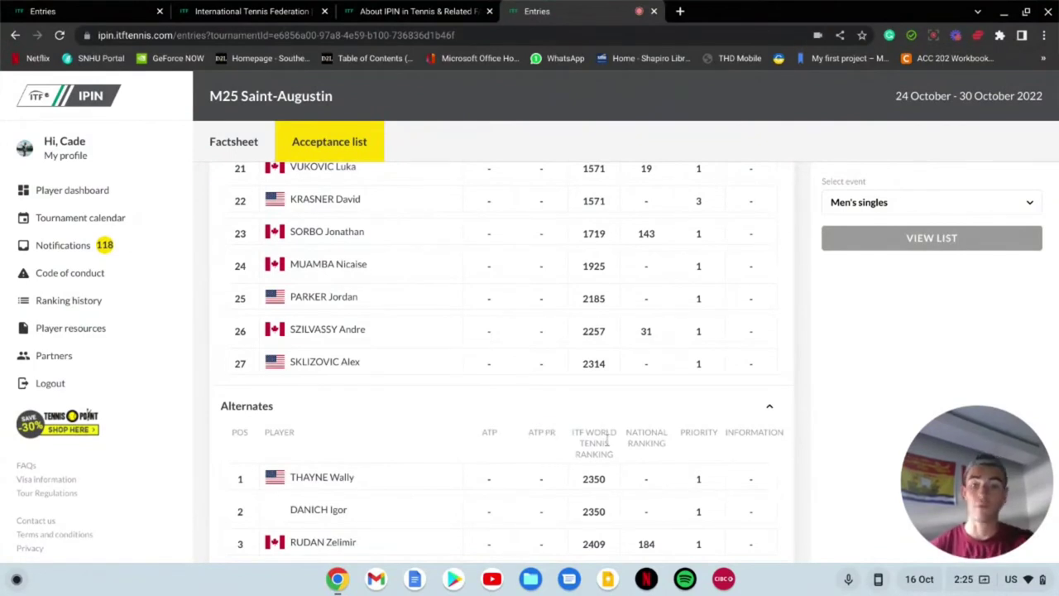
{"action": "double_click", "coordinate": [673, 442]}
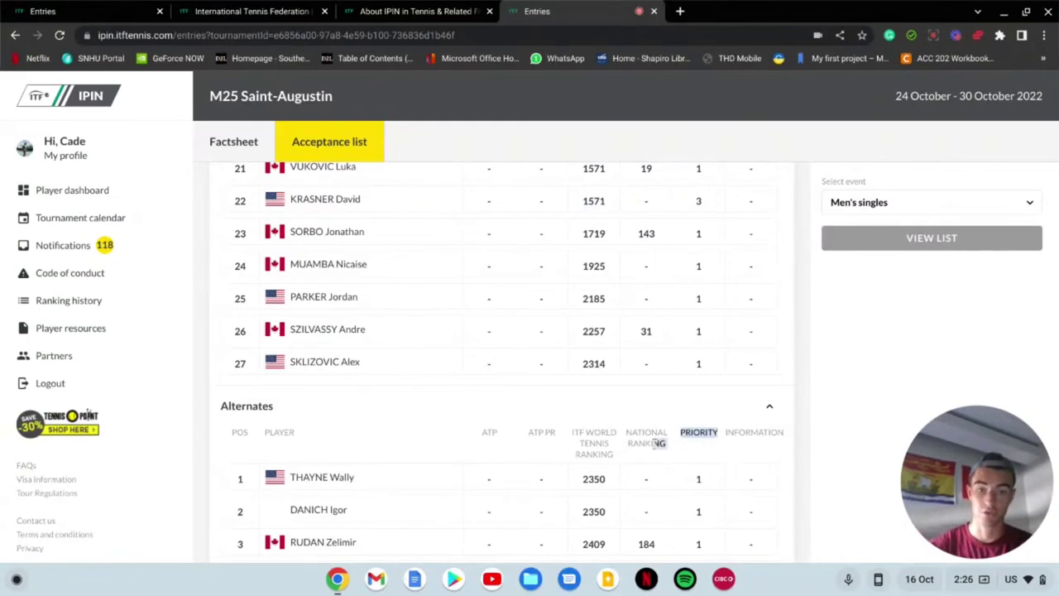
{"action": "left_click", "coordinate": [648, 444]}
{"action": "left_click_drag", "start_coordinate": [661, 442], "coordinate": [624, 429]}
Step: Highlight national ranking 142 in row 29, then return to the player dashboard
{"action": "scroll", "coordinate": [626, 433], "scroll_direction": "down", "scroll_amount": 9}
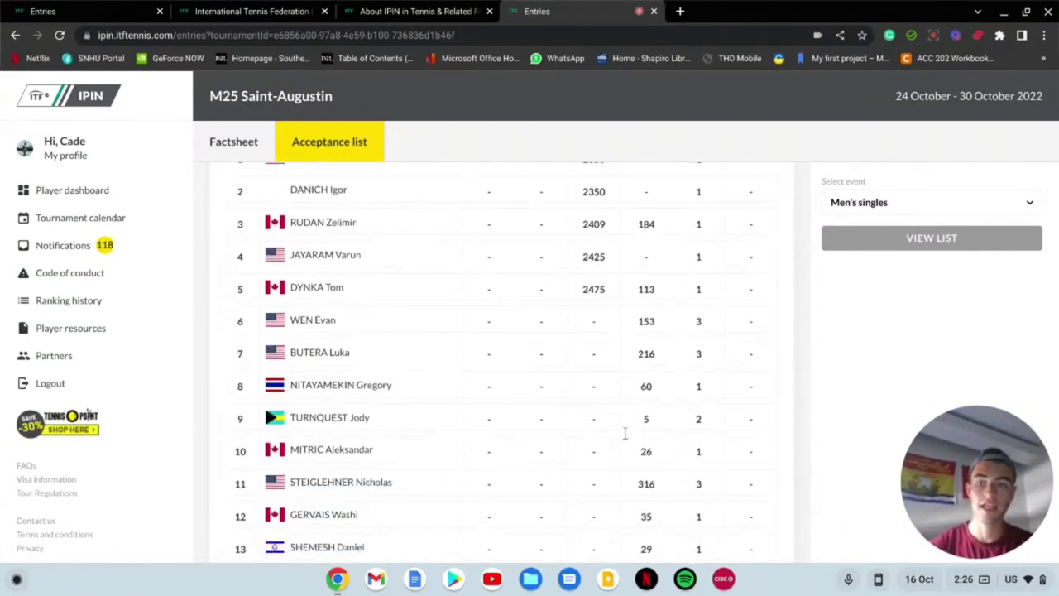
{"action": "scroll", "coordinate": [612, 480], "scroll_direction": "down", "scroll_amount": 2}
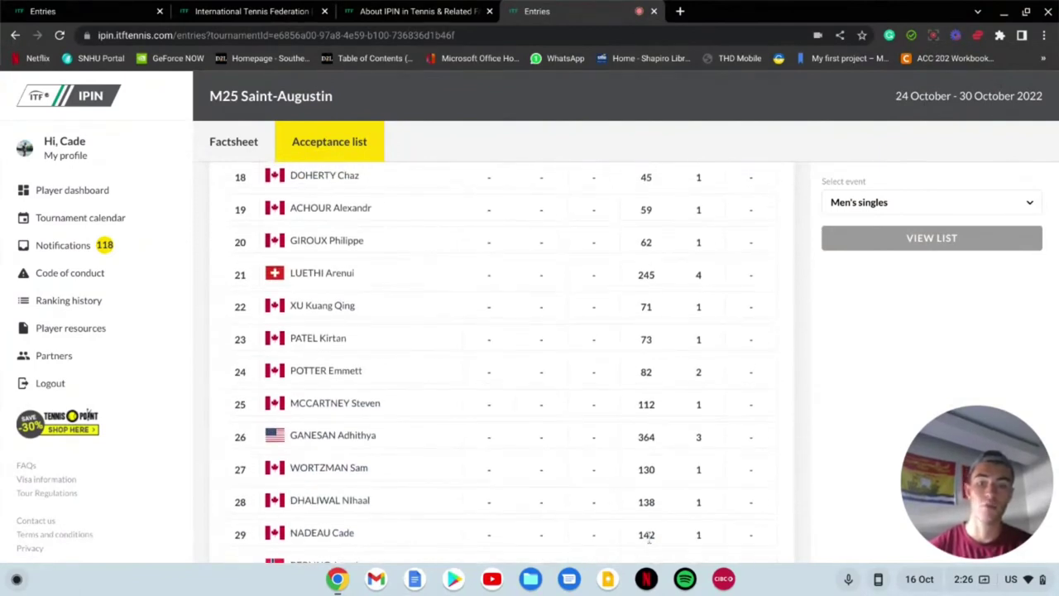
{"action": "scroll", "coordinate": [649, 537], "scroll_direction": "down", "scroll_amount": 1}
{"action": "left_click_drag", "start_coordinate": [656, 513], "coordinate": [637, 514]}
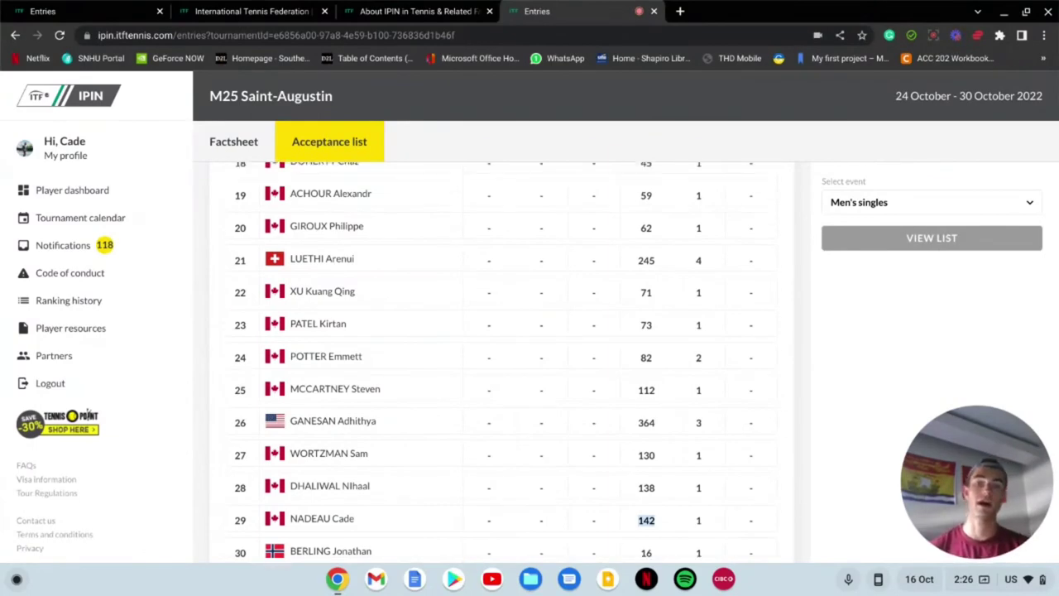
{"action": "scroll", "coordinate": [419, 453], "scroll_direction": "up", "scroll_amount": 8}
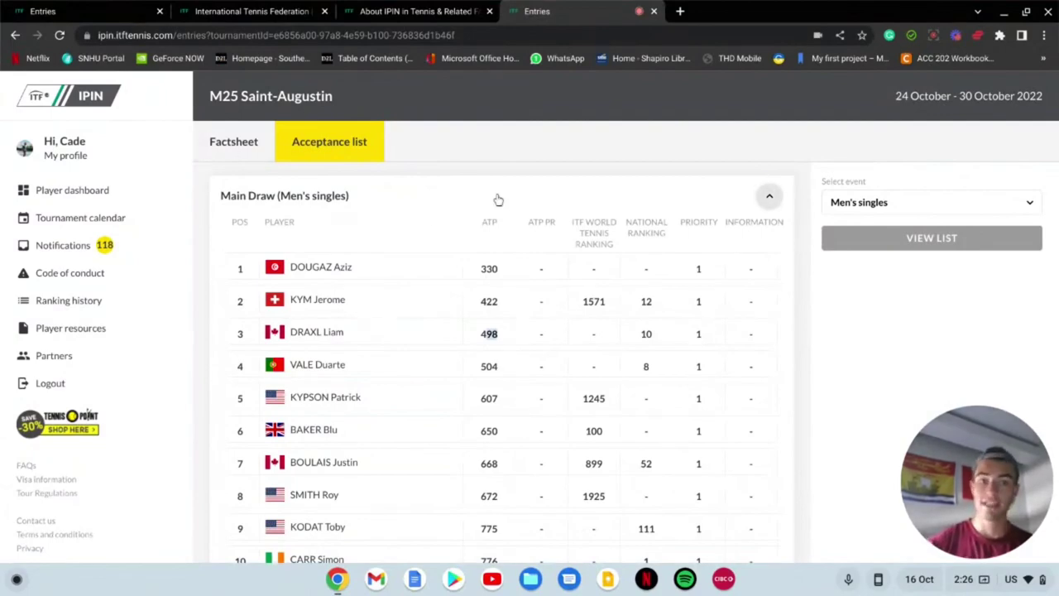
{"action": "left_click", "coordinate": [14, 36]}
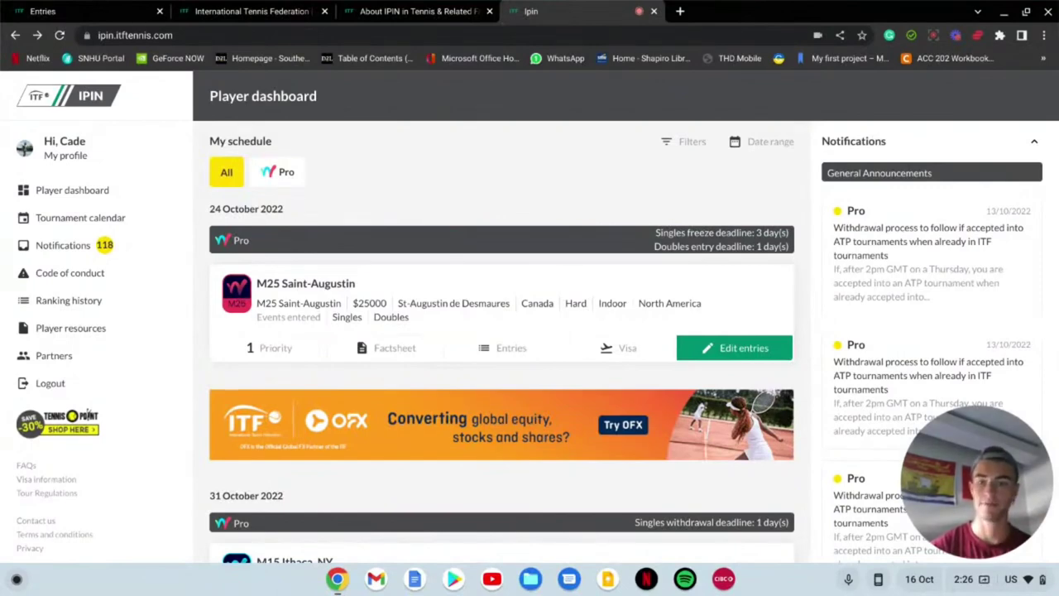
{"action": "scroll", "coordinate": [502, 342], "scroll_direction": "down", "scroll_amount": 2}
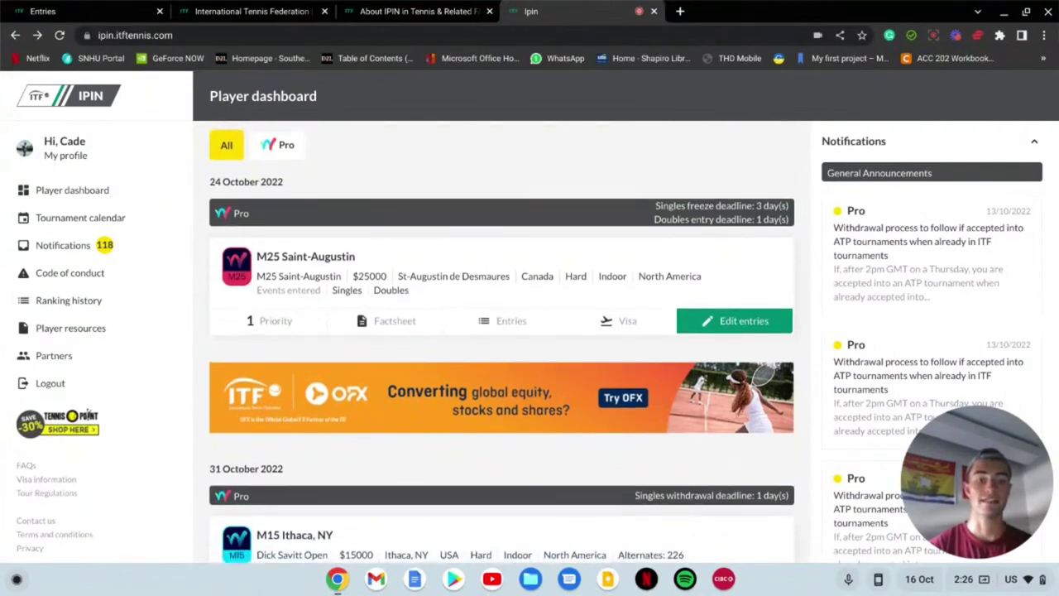